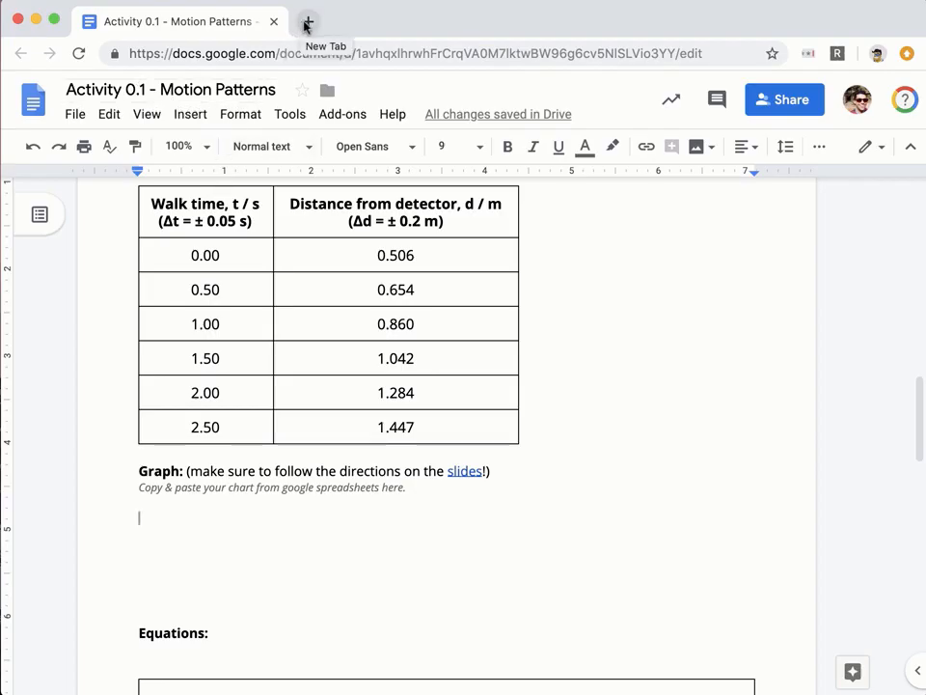
Open Google Drive at drive.google.com in a new Chrome tab.
{"action": "left_click", "coordinate": [308, 23]}
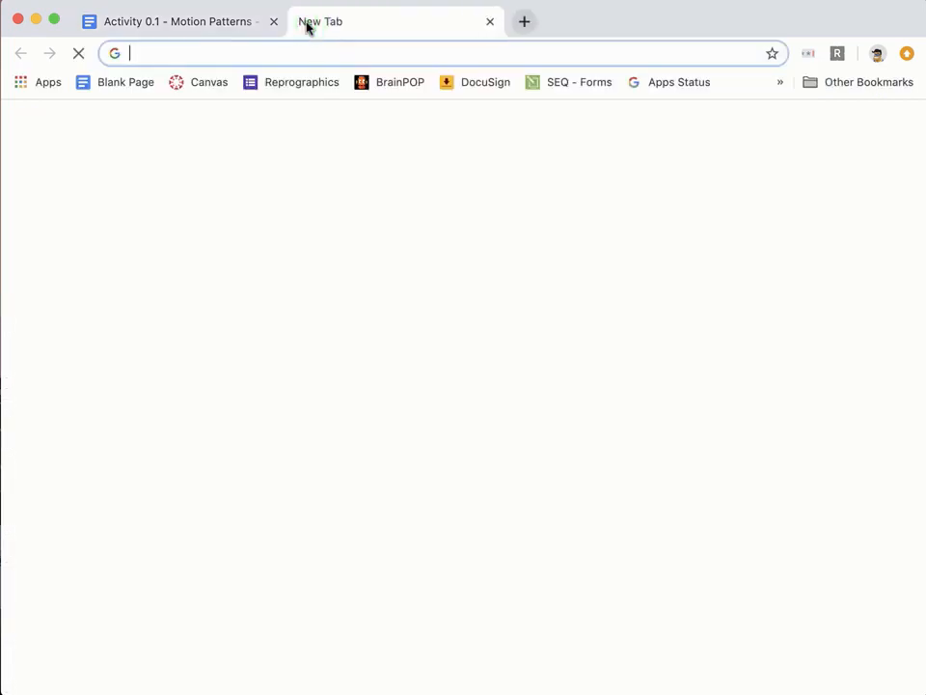
{"action": "type", "text": "drivi"}
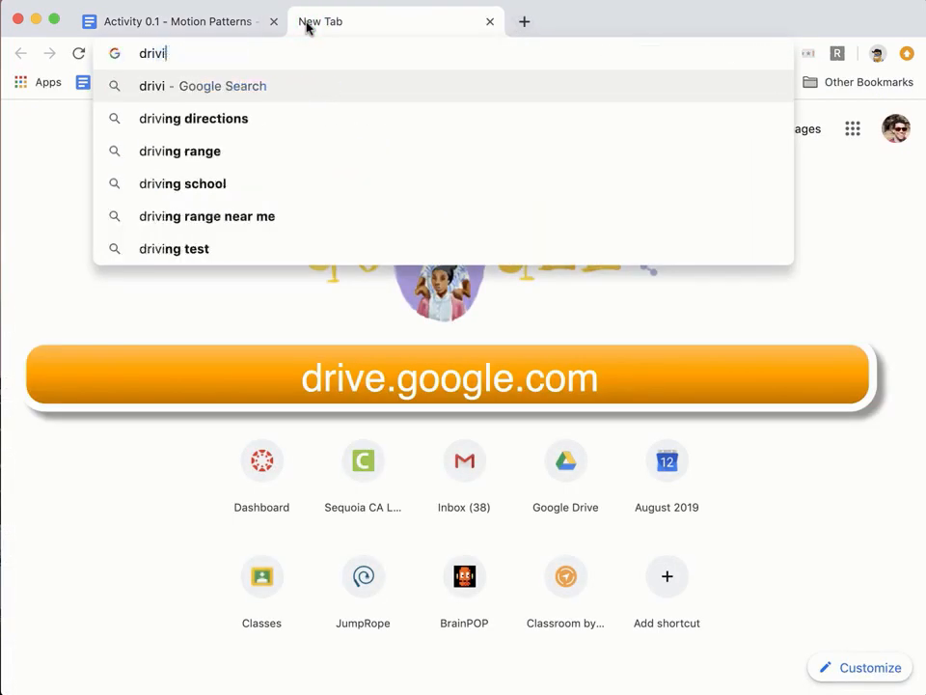
{"action": "key", "text": "BackSpace"}
{"action": "type", "text": "e.goog"}
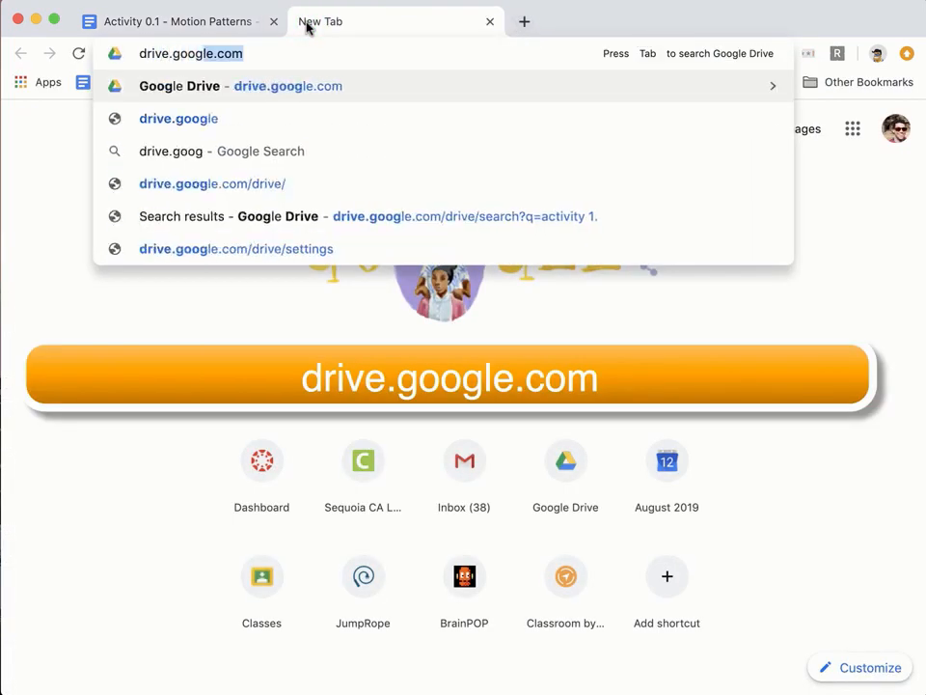
{"action": "type", "text": "le.com"}
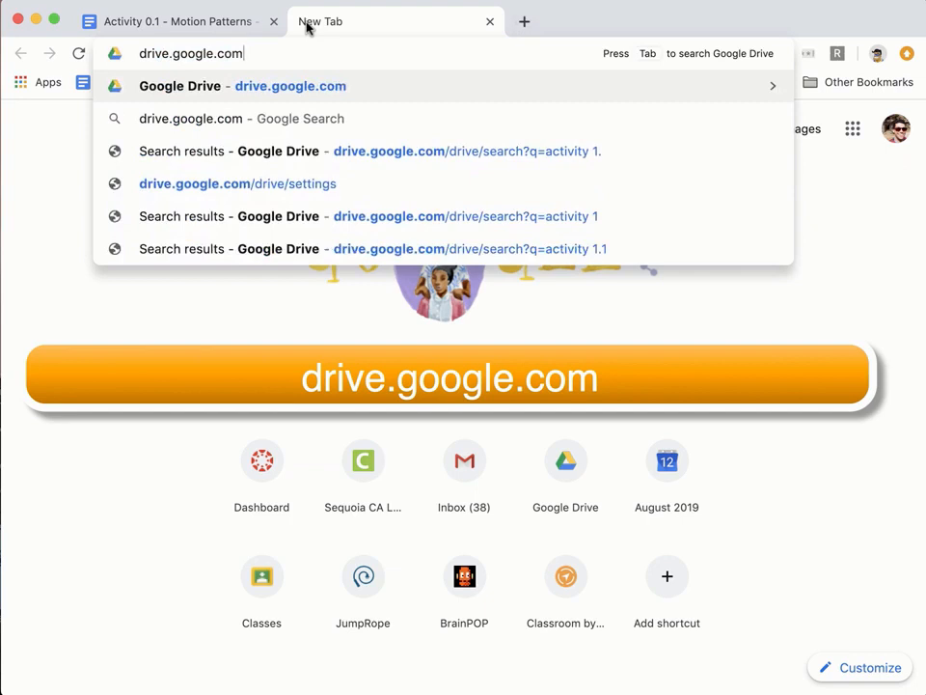
{"action": "left_click", "coordinate": [277, 86]}
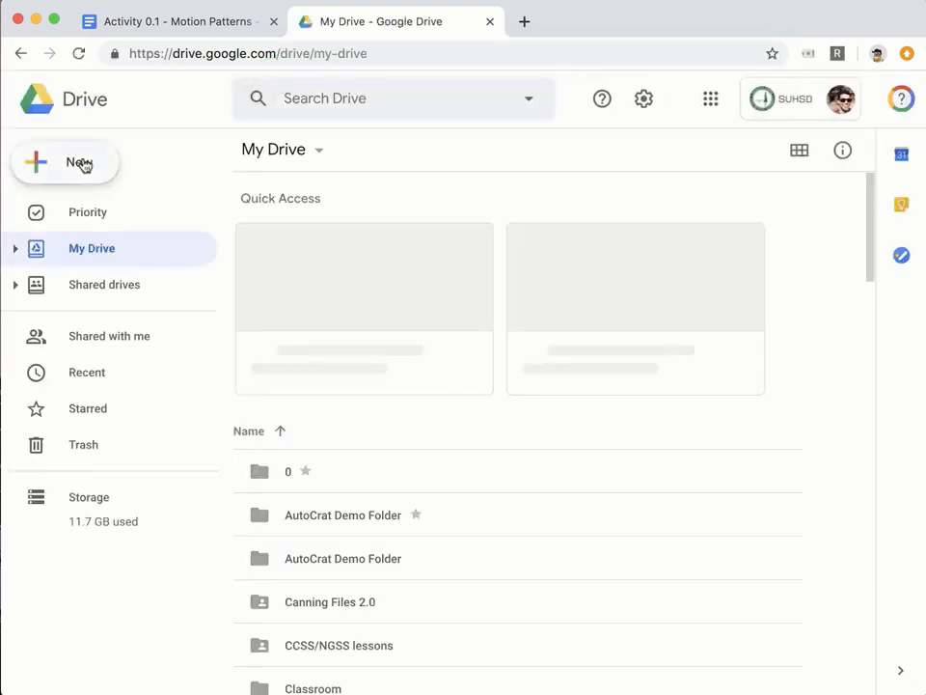
Create a blank Google Sheets spreadsheet from Drive's New menu.
{"action": "left_click", "coordinate": [83, 164]}
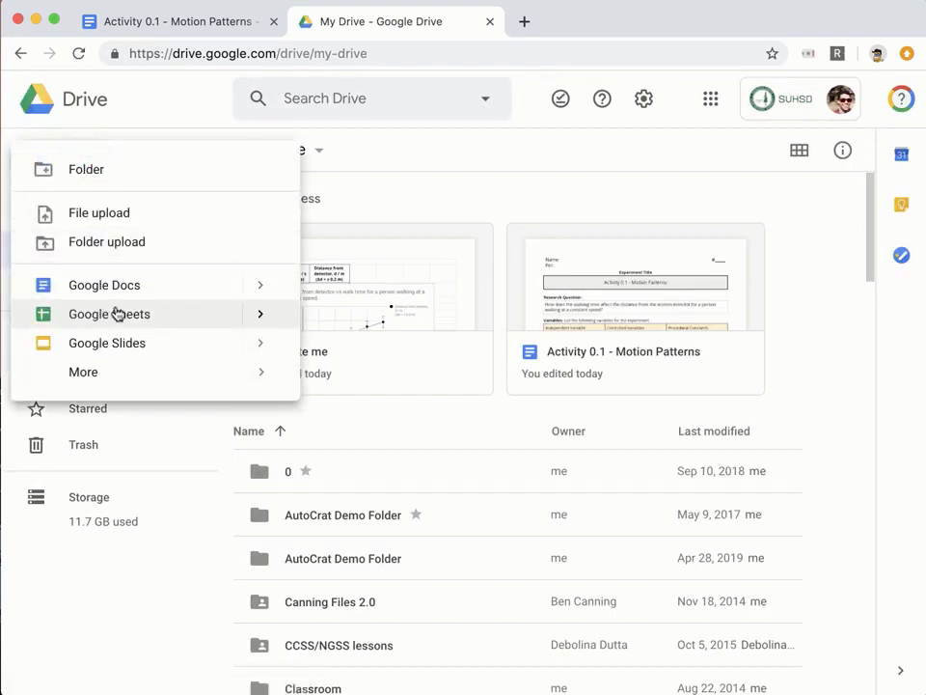
{"action": "left_click", "coordinate": [116, 314]}
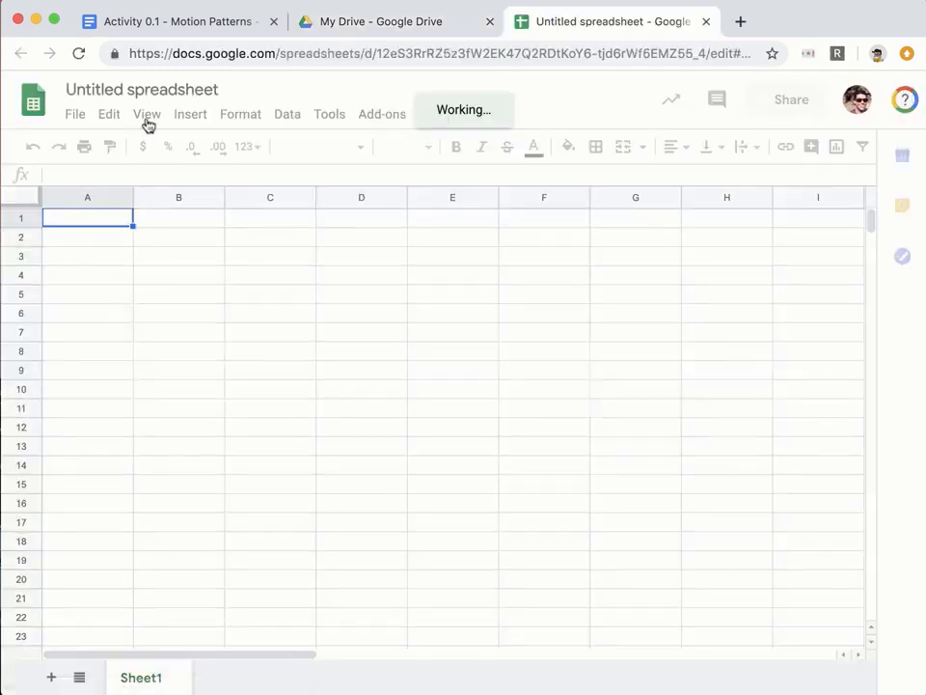
Title the spreadsheet 'graphing for activity 0.1' and return to the Motion Patterns document.
{"action": "left_click", "coordinate": [156, 84]}
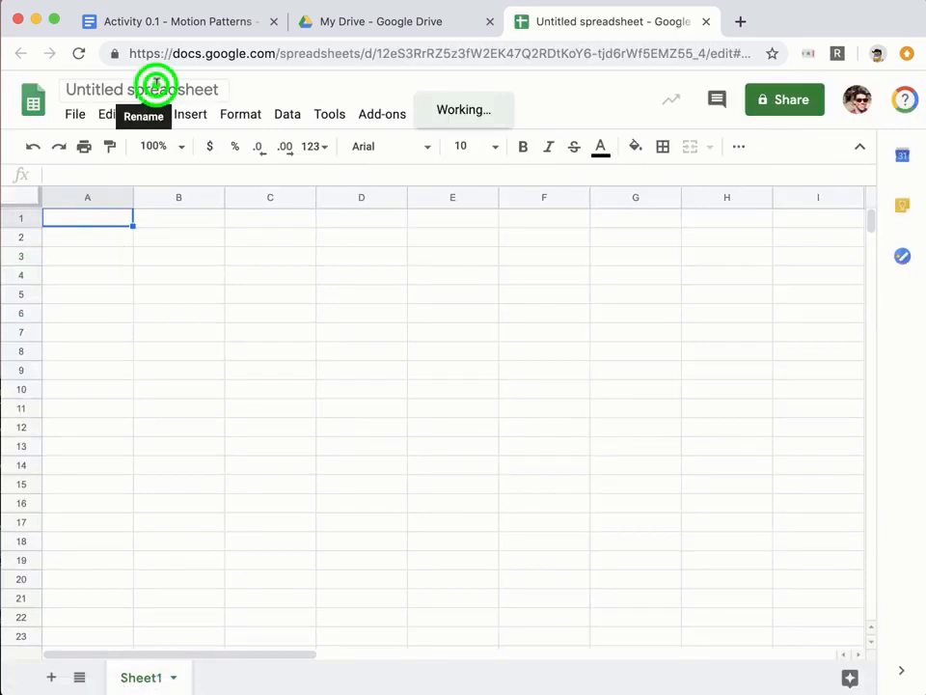
{"action": "type", "text": "a"}
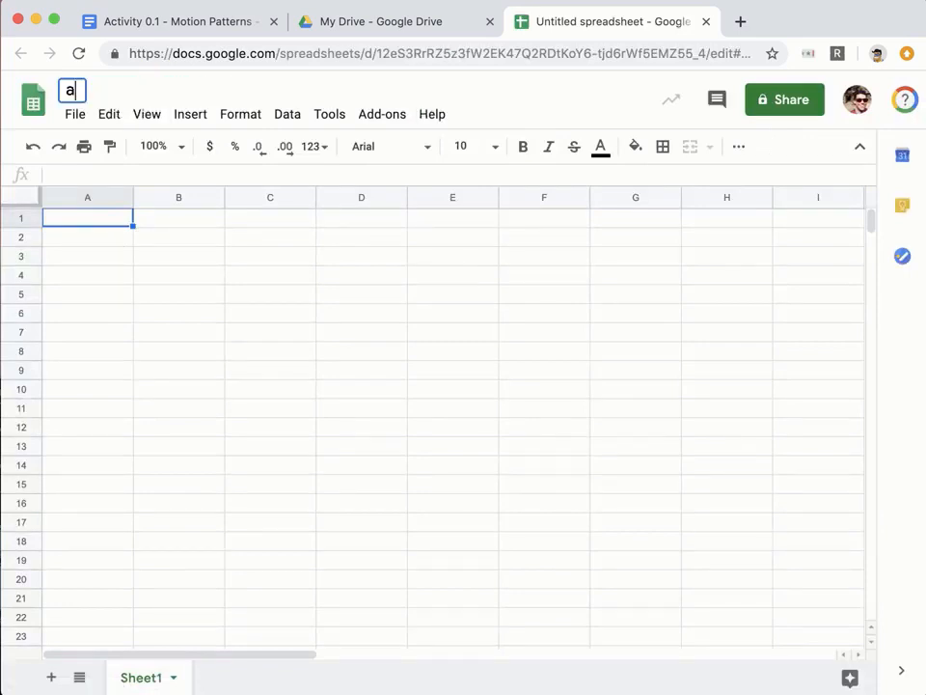
{"action": "key", "text": "BackSpace"}
{"action": "type", "text": "graph"}
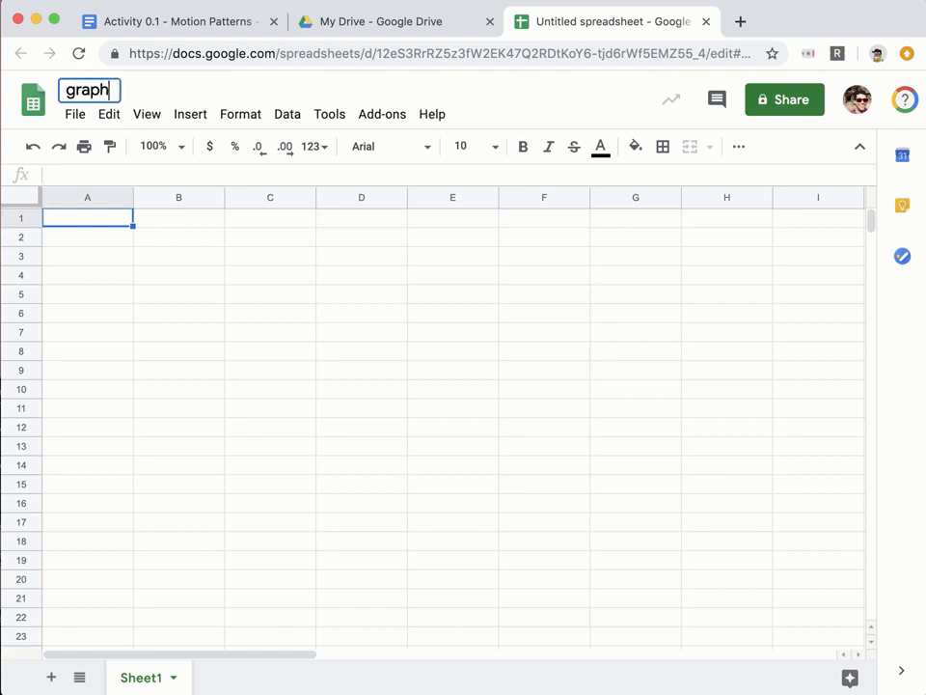
{"action": "type", "text": "ing for act"}
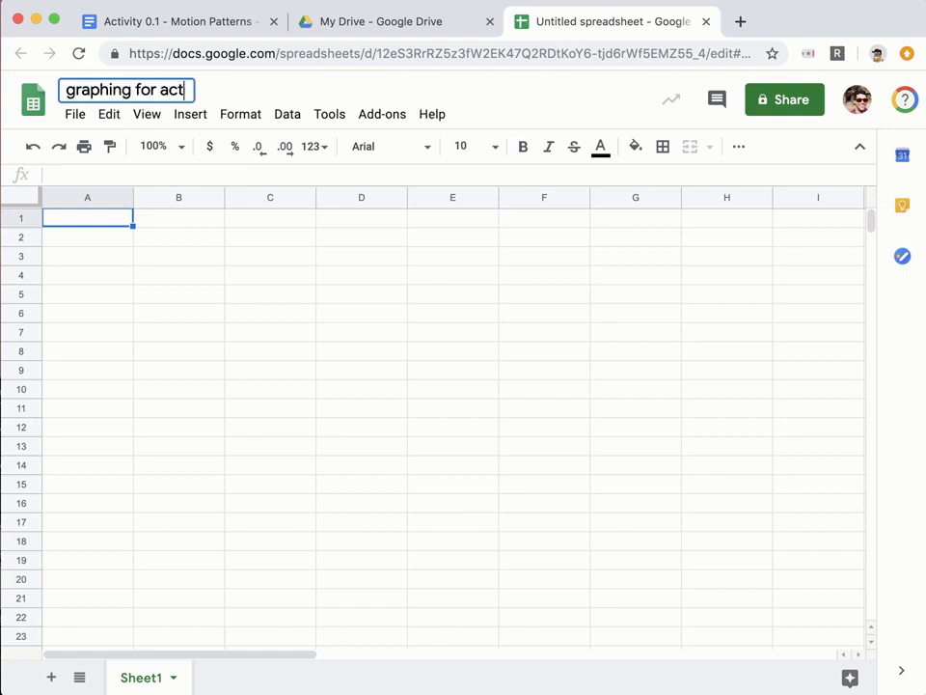
{"action": "type", "text": "ivity 0.1"}
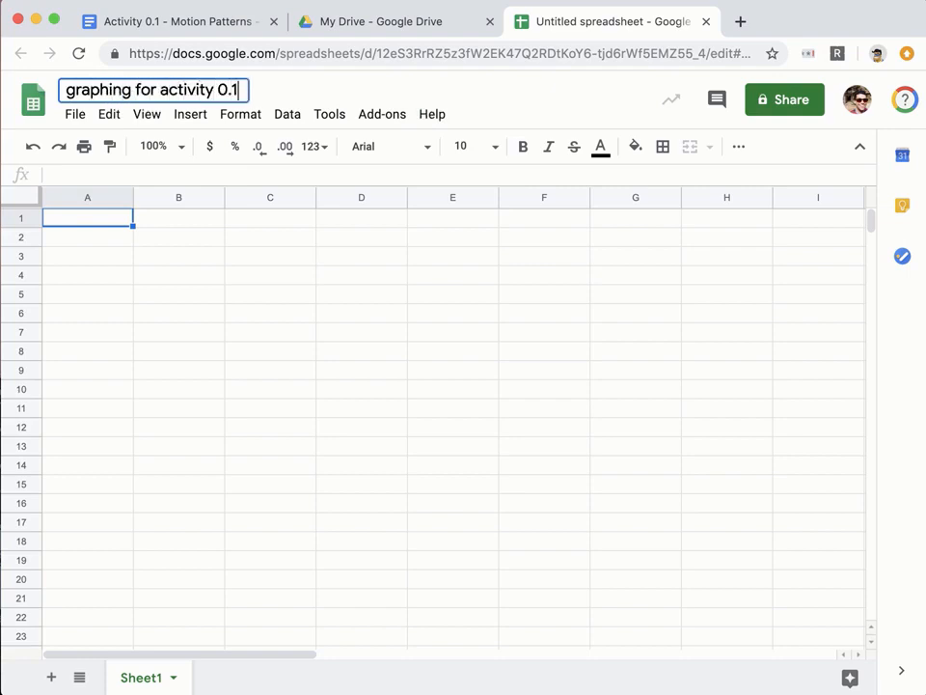
{"action": "left_click", "coordinate": [164, 26]}
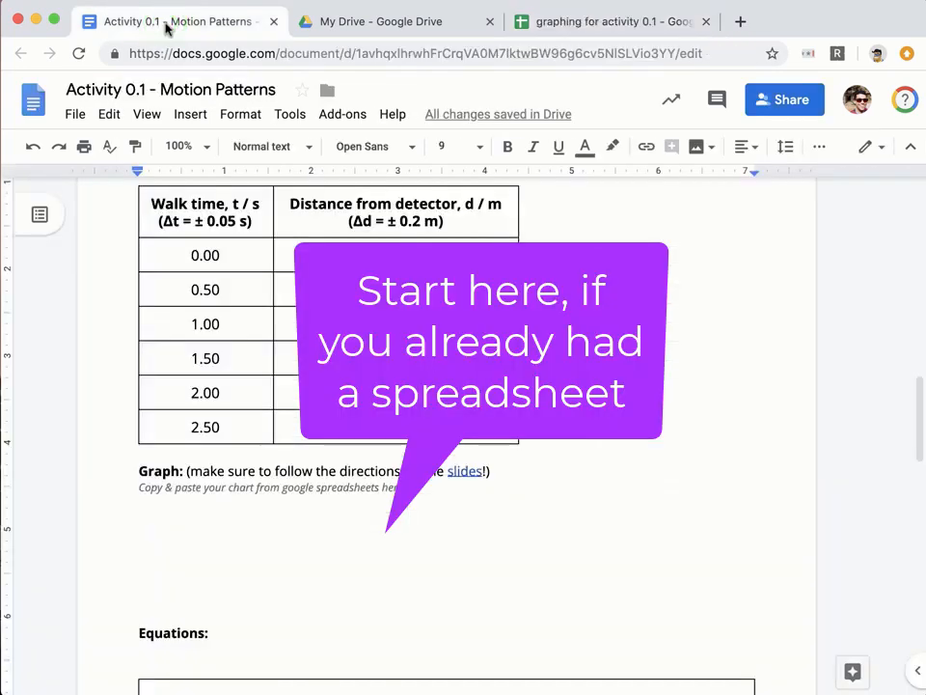
Copy the walk time and distance table from the lab document and return to the spreadsheet.
{"action": "left_click_drag", "start_coordinate": [150, 201], "coordinate": [318, 410]}
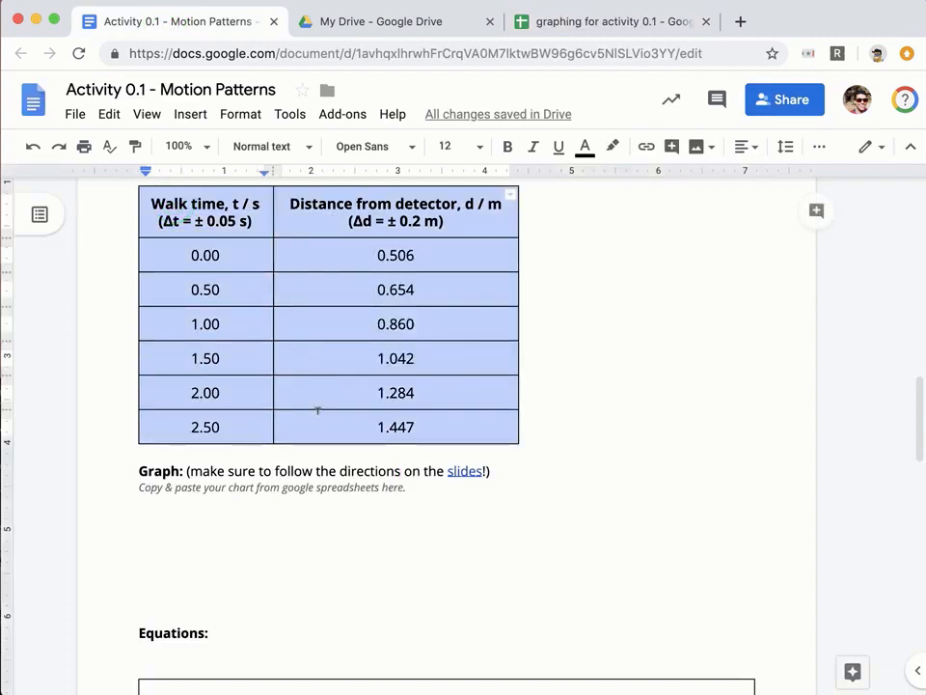
{"action": "left_click", "coordinate": [115, 124]}
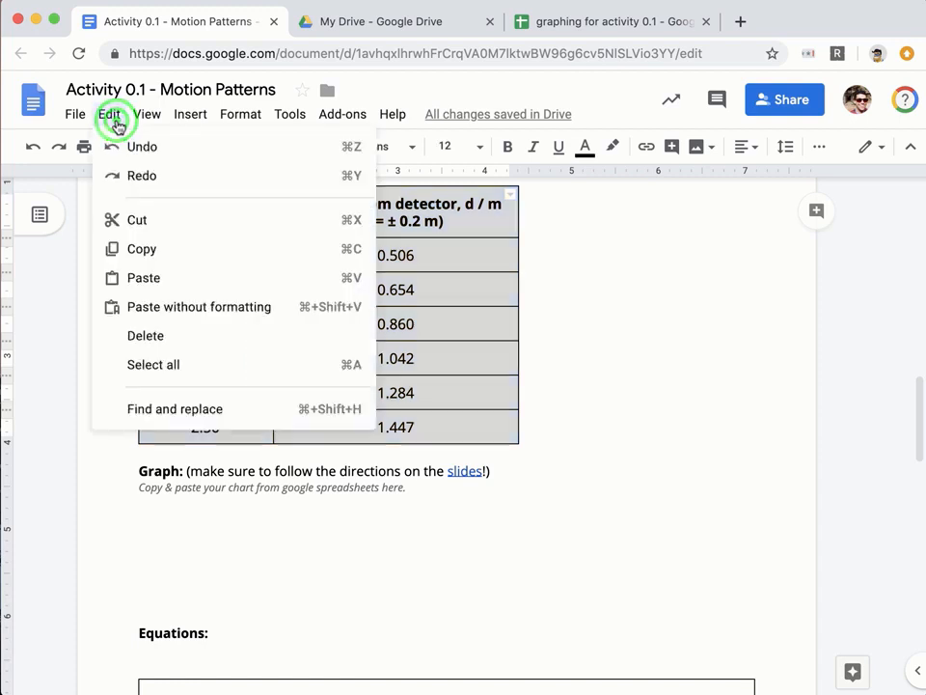
{"action": "left_click", "coordinate": [165, 249]}
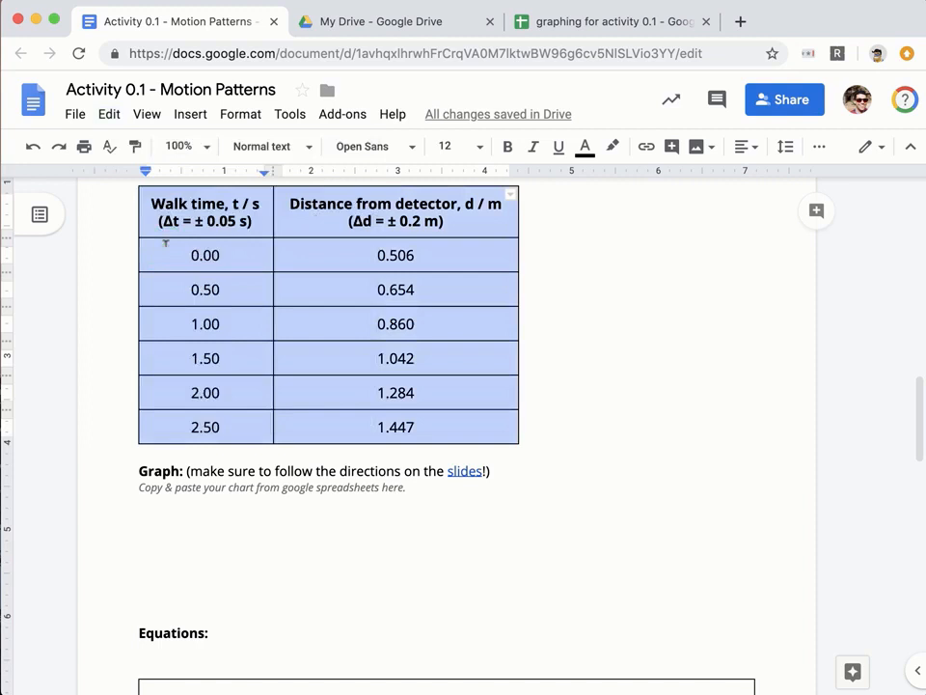
{"action": "left_click", "coordinate": [567, 23]}
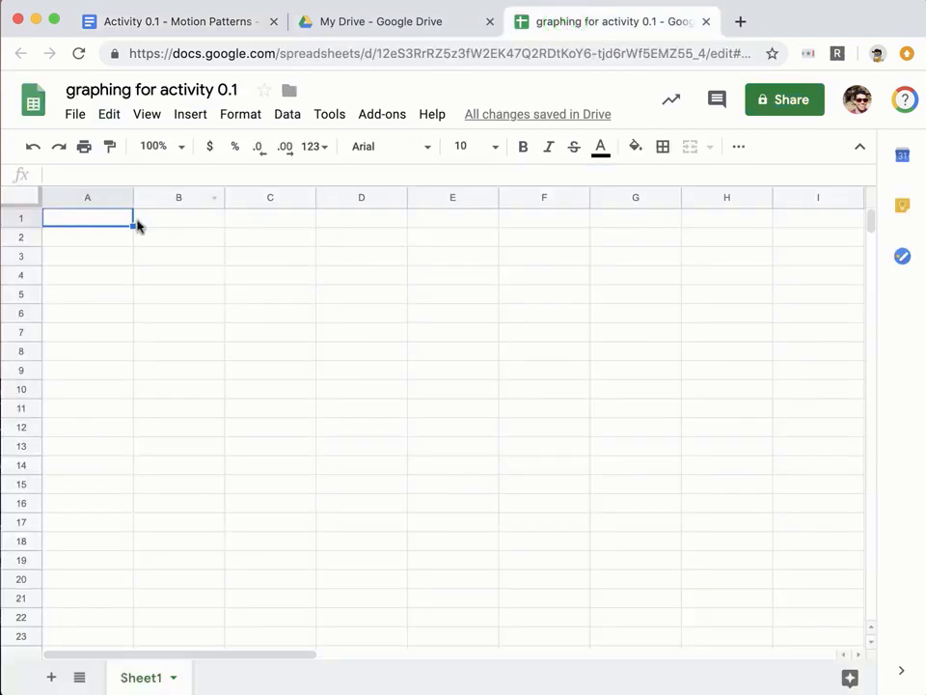
Paste the walk time and distance table into the sheet and widen columns A and B to fit the headers.
{"action": "left_click", "coordinate": [112, 119]}
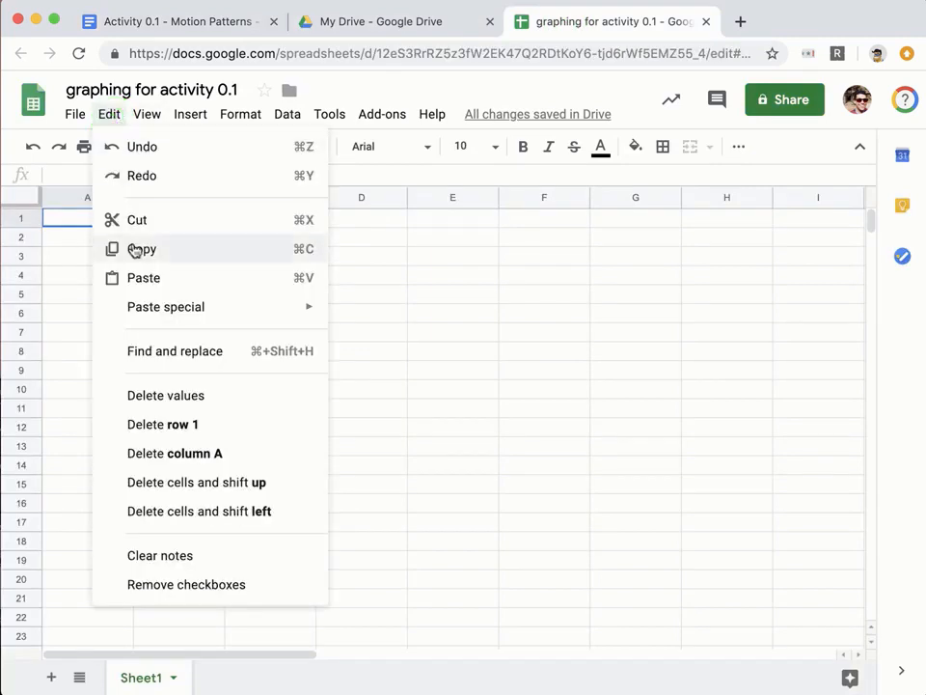
{"action": "left_click", "coordinate": [142, 280]}
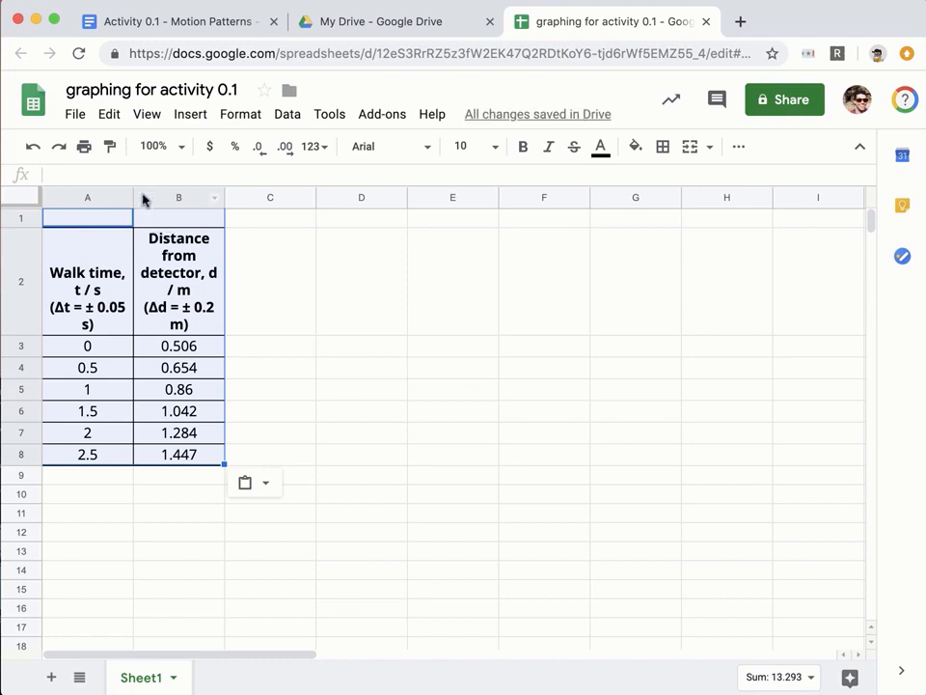
{"action": "left_click", "coordinate": [221, 195]}
{"action": "left_click_drag", "start_coordinate": [222, 195], "coordinate": [293, 195]}
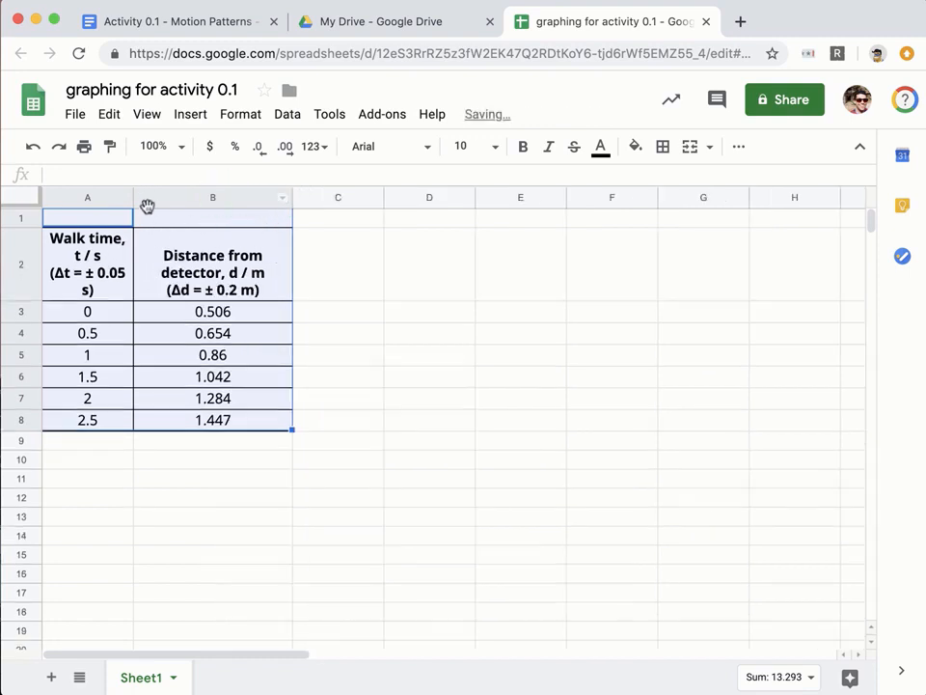
{"action": "left_click", "coordinate": [292, 196]}
{"action": "left_click_drag", "start_coordinate": [293, 196], "coordinate": [310, 196]}
{"action": "left_click", "coordinate": [133, 198]}
{"action": "left_click_drag", "start_coordinate": [133, 197], "coordinate": [163, 196]}
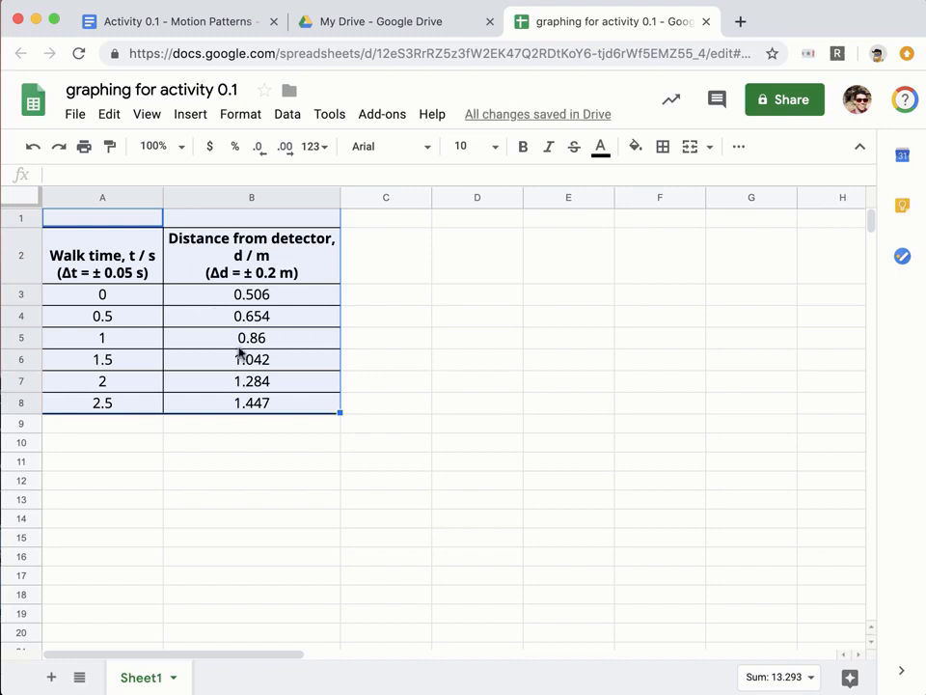
Select the data range A2:B8 for charting.
{"action": "left_click", "coordinate": [232, 453]}
{"action": "left_click", "coordinate": [118, 262]}
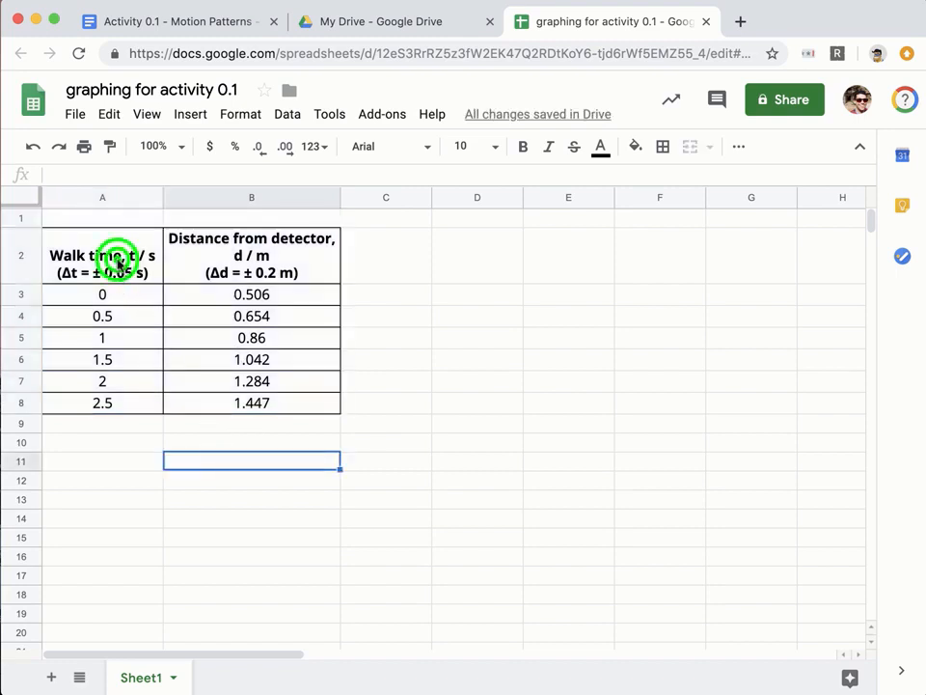
{"action": "left_click_drag", "start_coordinate": [224, 404], "coordinate": [224, 403]}
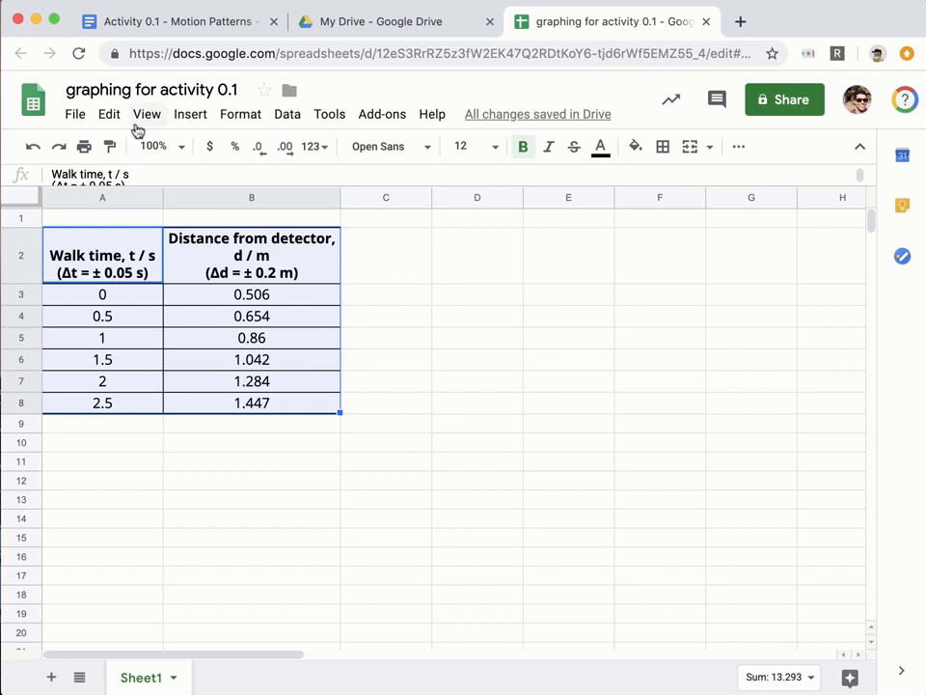
Insert a chart from A2:B8 and change its type to Scatter chart.
{"action": "left_click", "coordinate": [191, 116]}
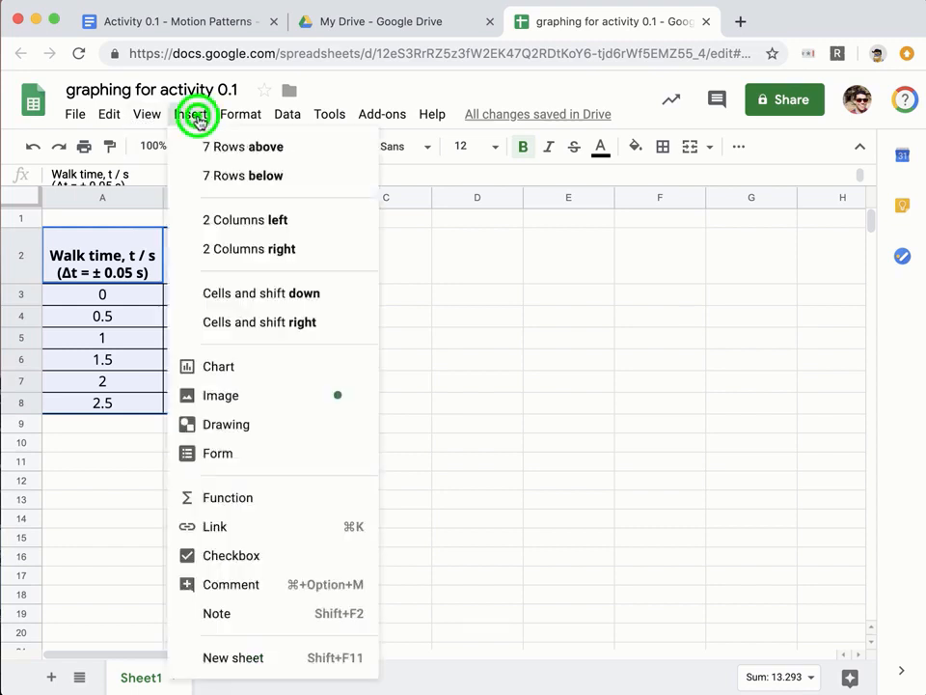
{"action": "left_click", "coordinate": [275, 362]}
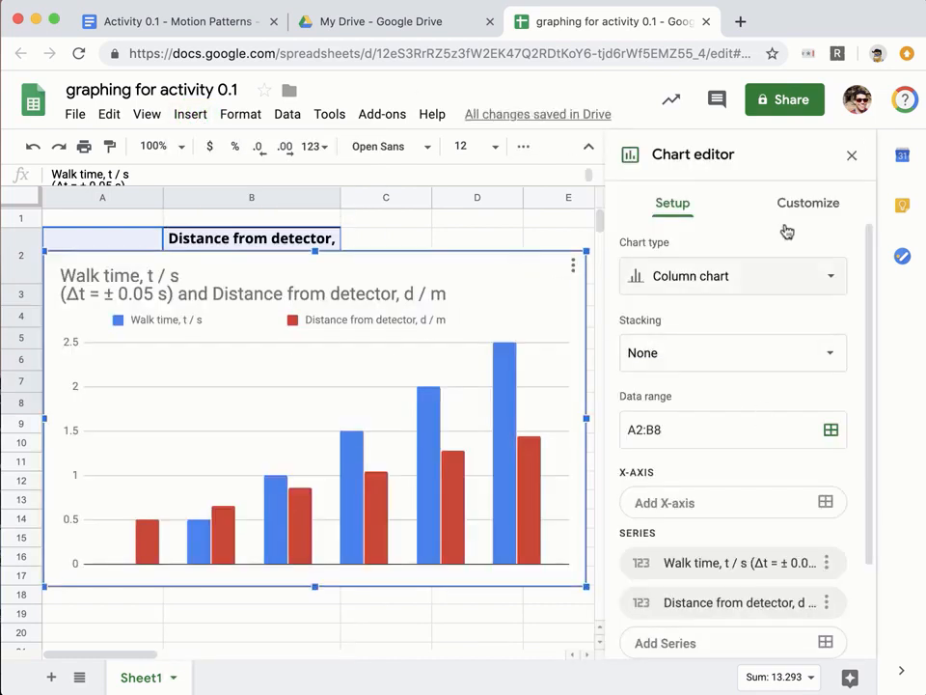
{"action": "left_click", "coordinate": [718, 275]}
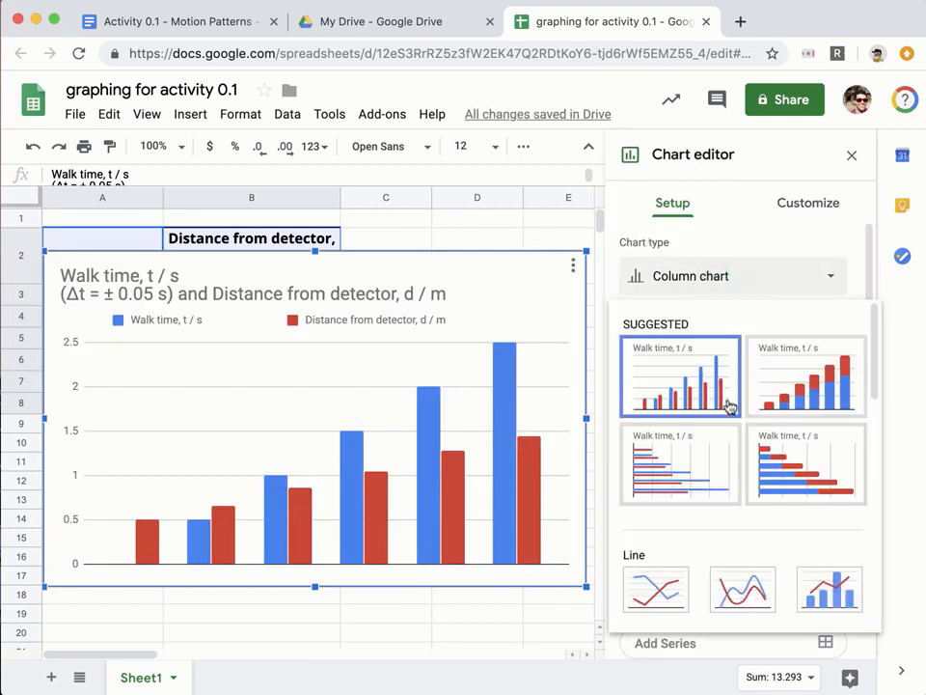
{"action": "scroll", "coordinate": [730, 409], "scroll_direction": "down", "scroll_amount": 3}
{"action": "scroll", "coordinate": [731, 409], "scroll_direction": "down", "scroll_amount": 5}
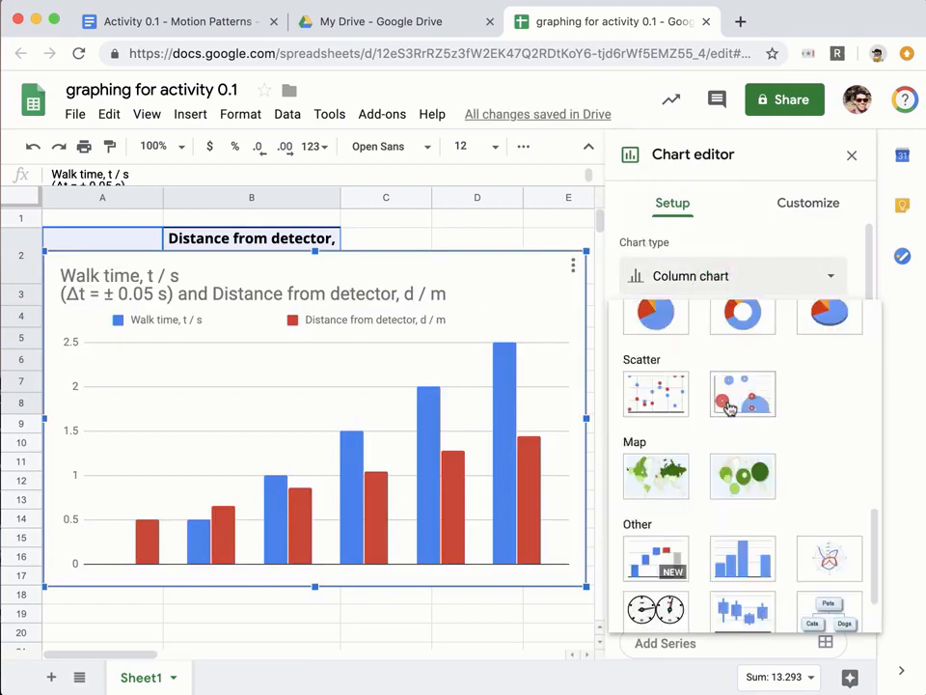
{"action": "left_click", "coordinate": [672, 395]}
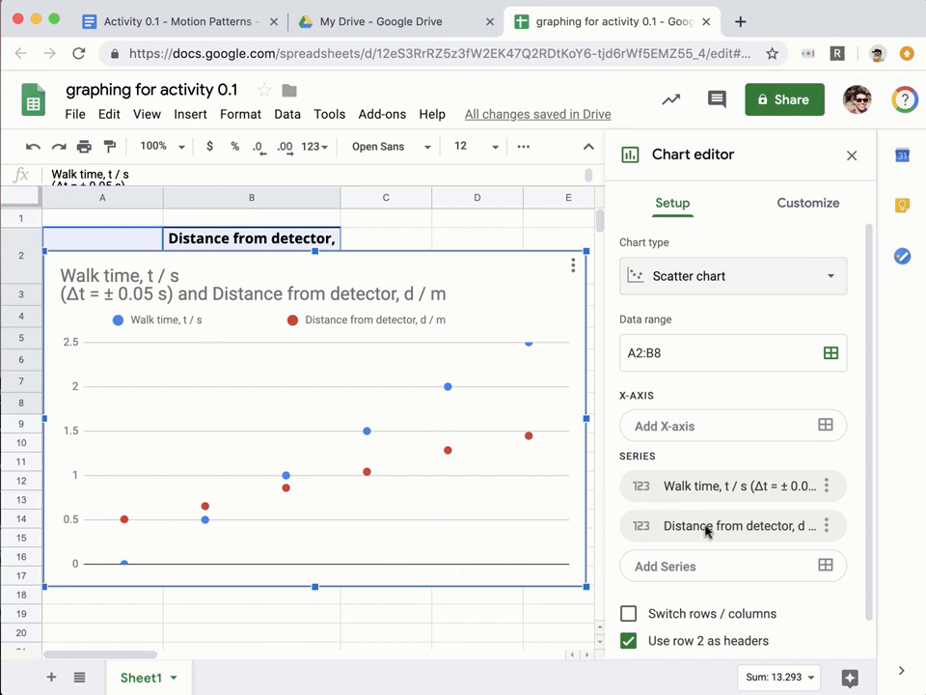
Use column A walk time as x-values and move the chart below the table headers.
{"action": "left_click_drag", "start_coordinate": [867, 450], "coordinate": [864, 536]}
{"action": "left_click", "coordinate": [627, 630]}
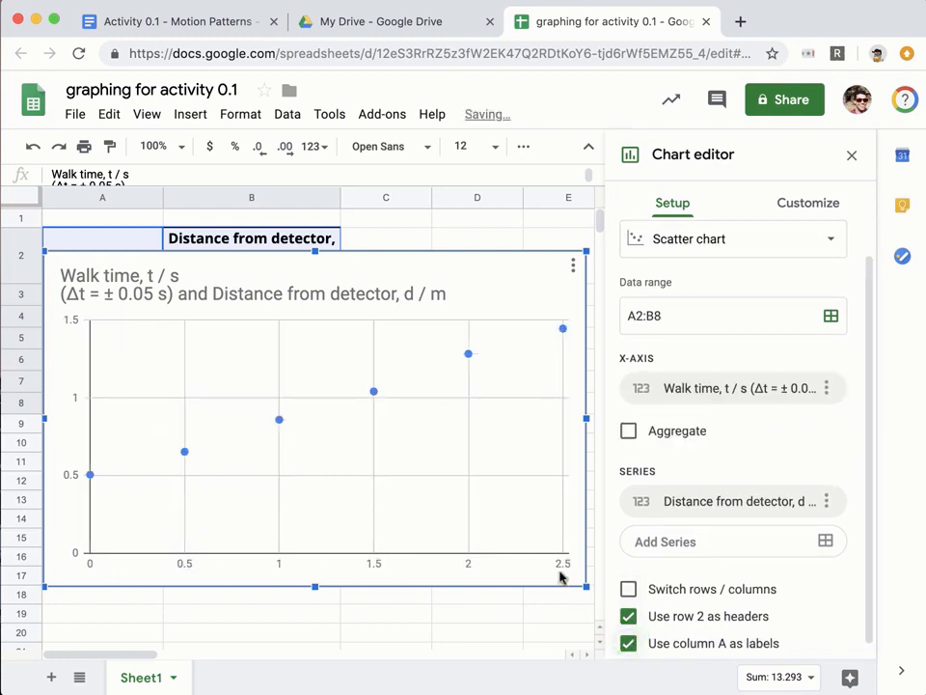
{"action": "left_click", "coordinate": [330, 261]}
{"action": "left_click_drag", "start_coordinate": [331, 261], "coordinate": [333, 343]}
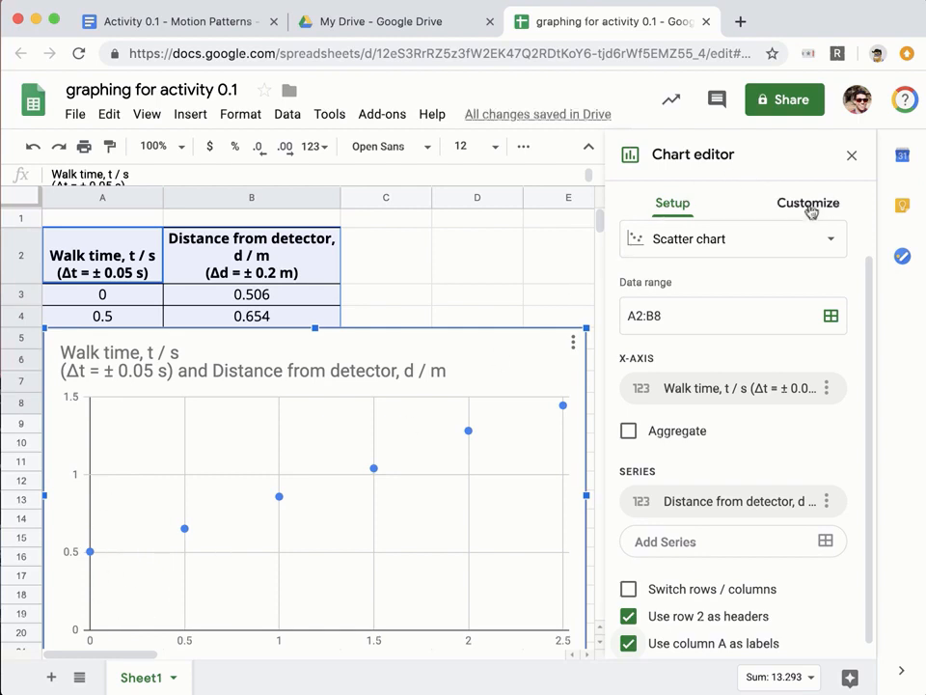
{"action": "left_click_drag", "start_coordinate": [475, 337], "coordinate": [478, 302]}
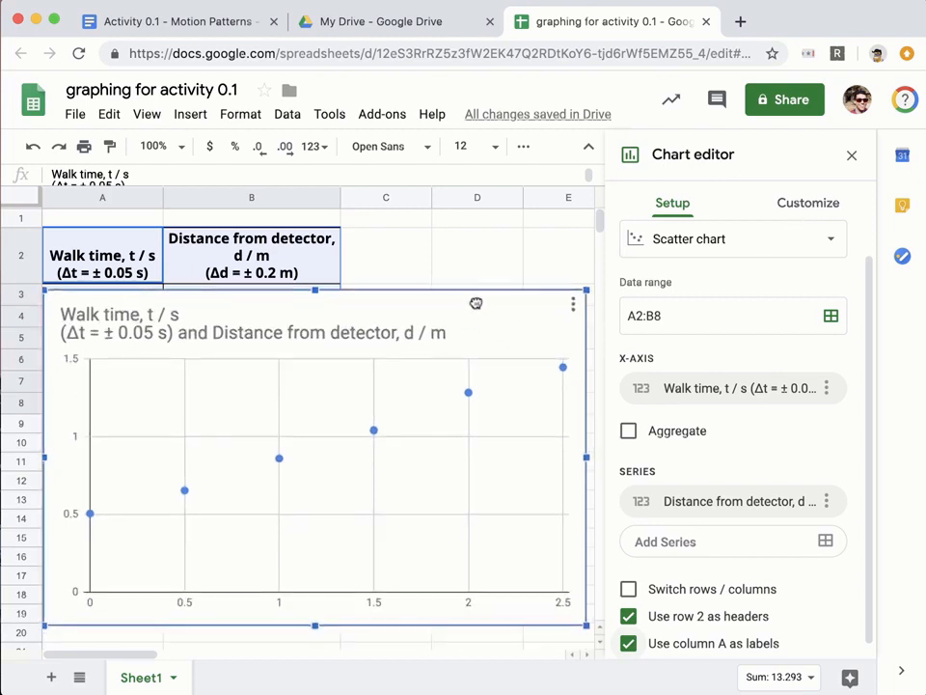
{"action": "left_click", "coordinate": [829, 204]}
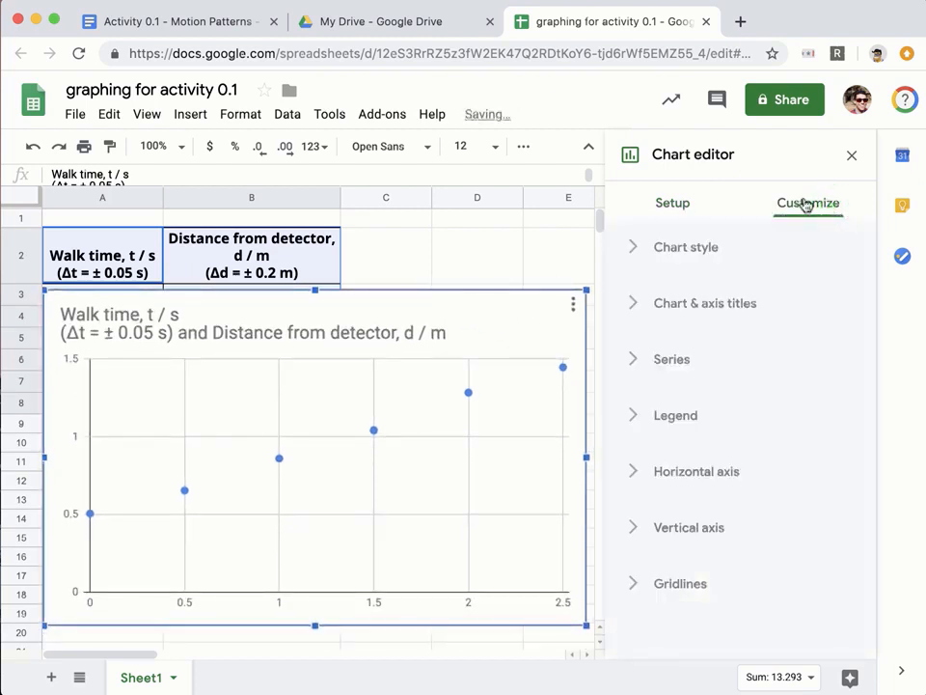
Replace the chart title with 'Distance from detector vs time for person walking at a constant speed.'.
{"action": "left_click", "coordinate": [639, 301]}
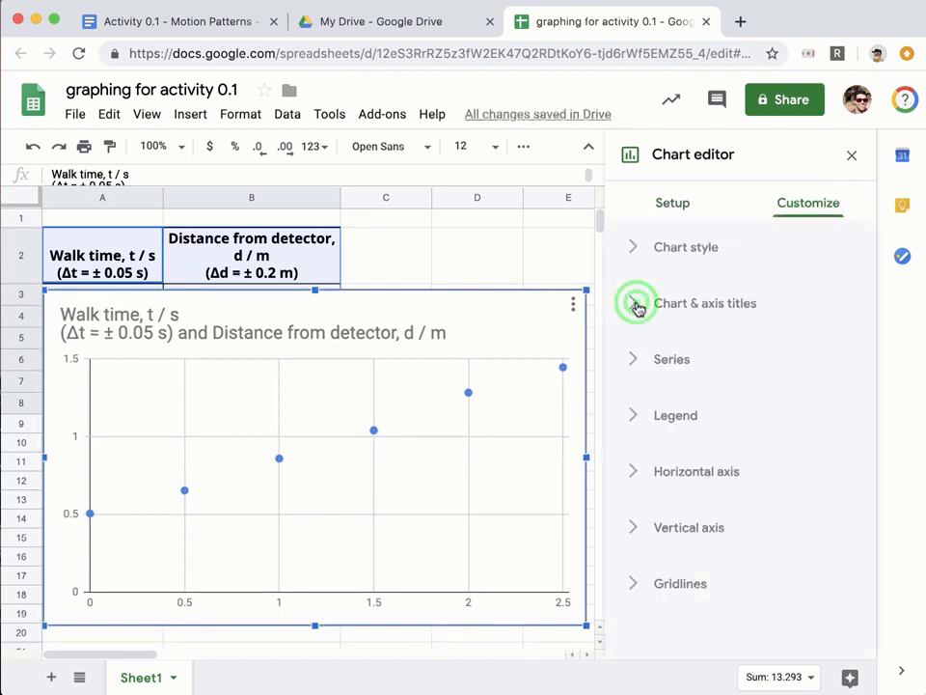
{"action": "left_click", "coordinate": [676, 434]}
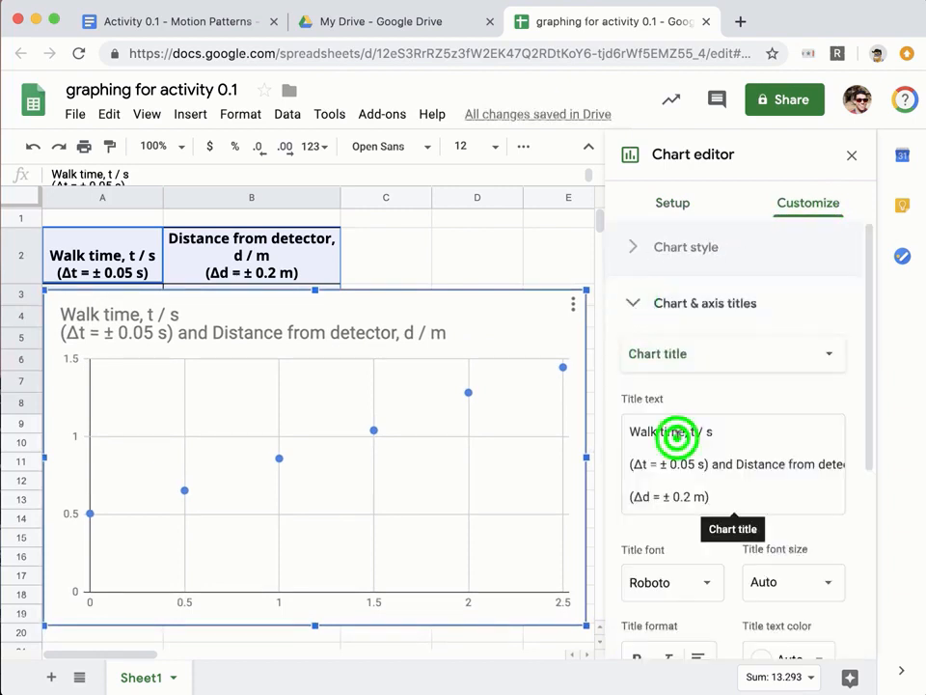
{"action": "triple_click", "coordinate": [678, 437]}
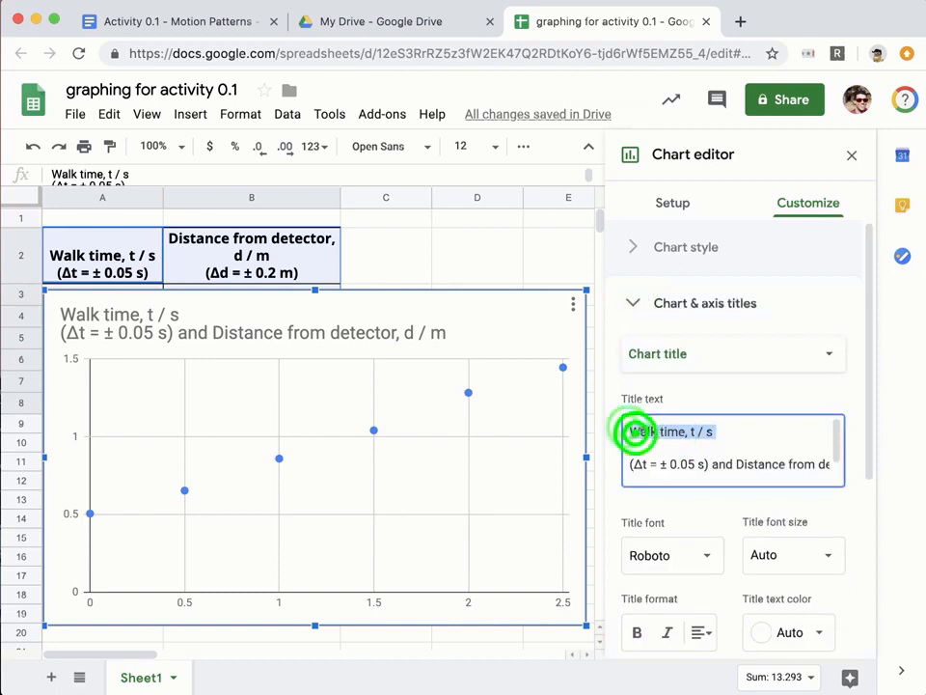
{"action": "left_click_drag", "start_coordinate": [628, 430], "coordinate": [837, 472]}
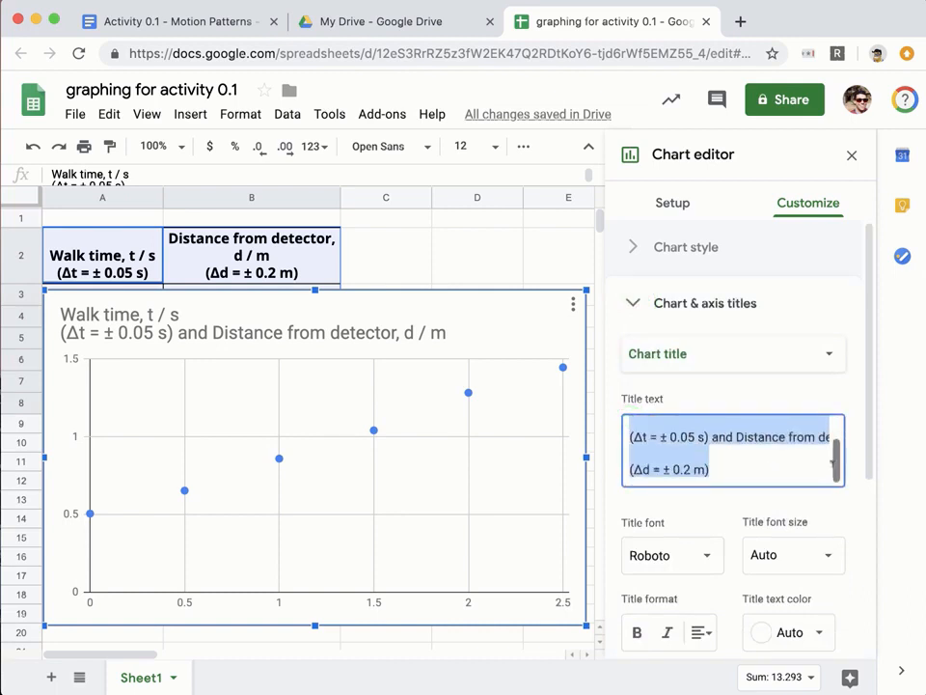
{"action": "key", "text": "BackSpace"}
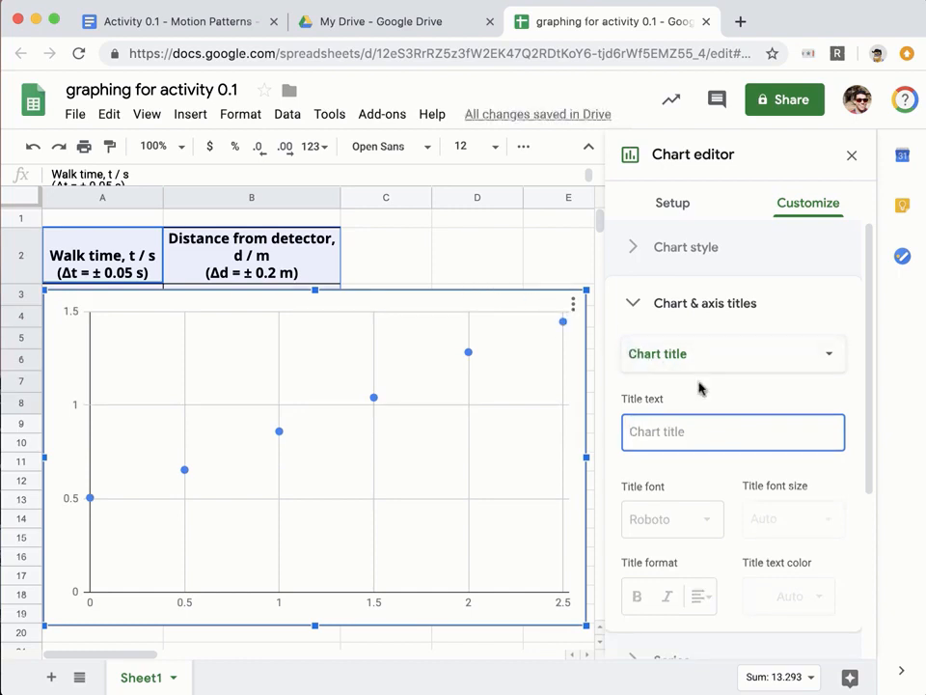
{"action": "type", "text": "distanc"}
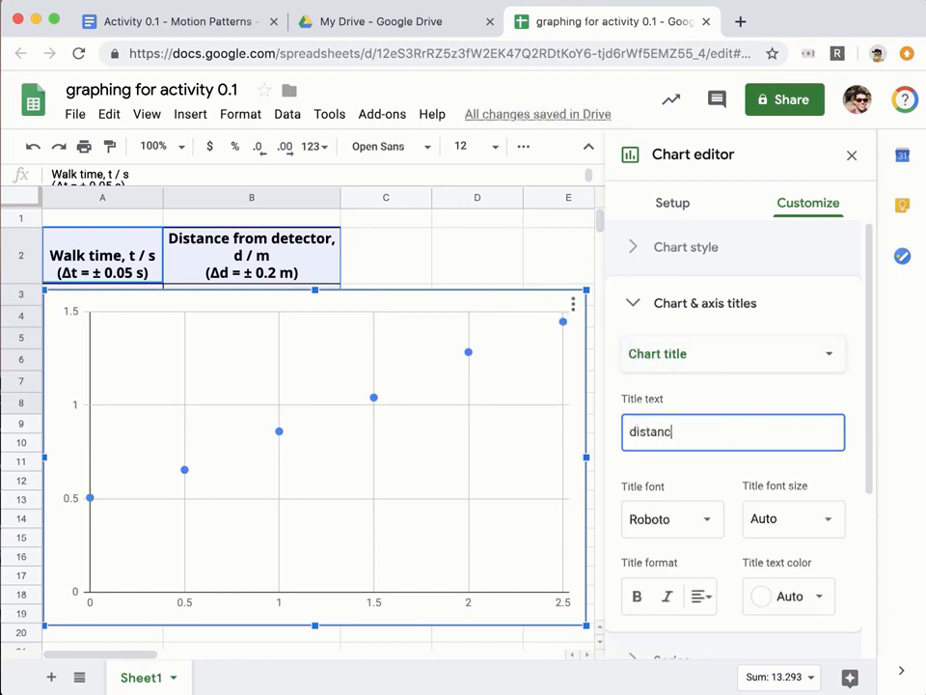
{"action": "key", "text": "BackSpace"}
{"action": "key", "text": "BackSpace"}
{"action": "type", "text": "D"}
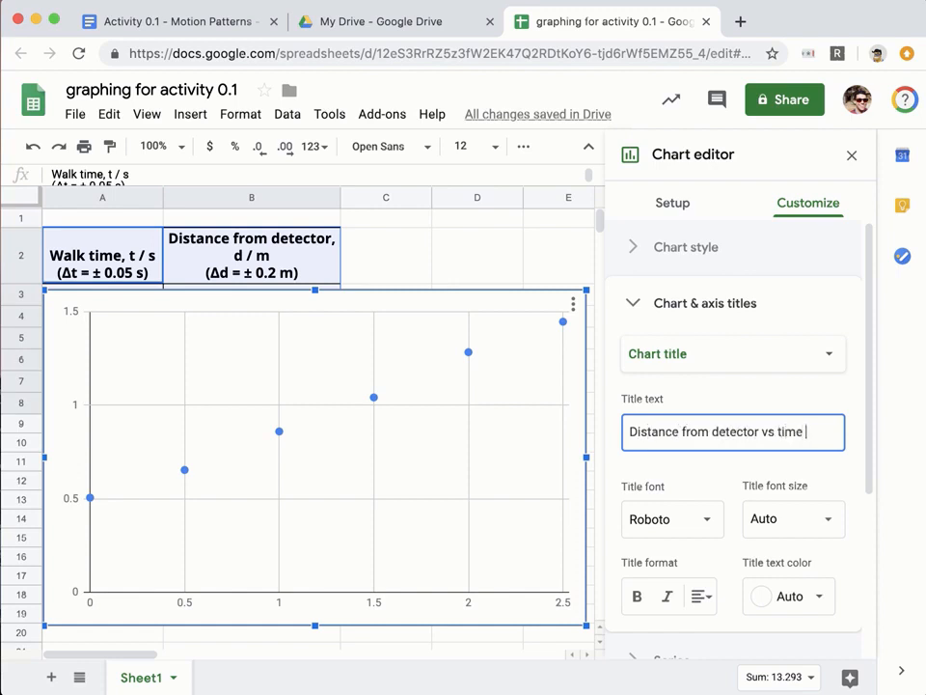
{"action": "type", "text": "istance from detector vs time for person wa"}
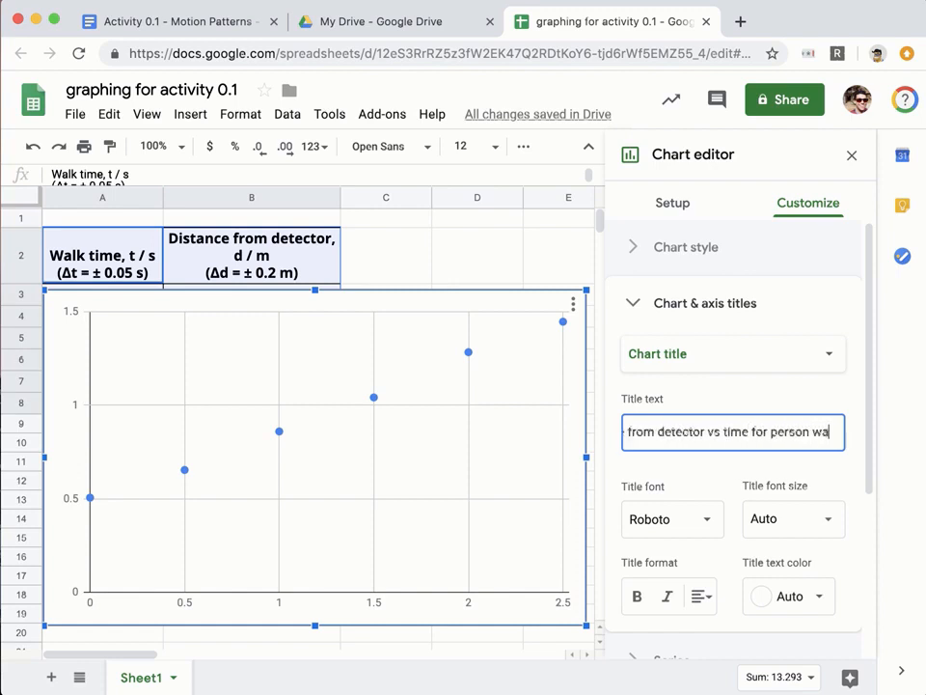
{"action": "type", "text": "lking at a"}
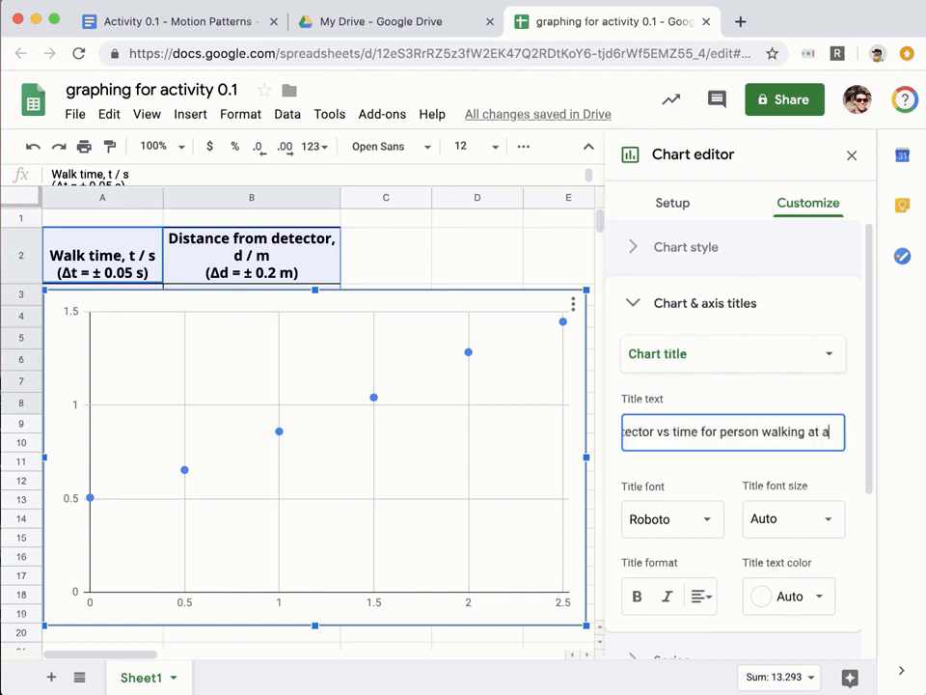
{"action": "type", "text": " constant spe"}
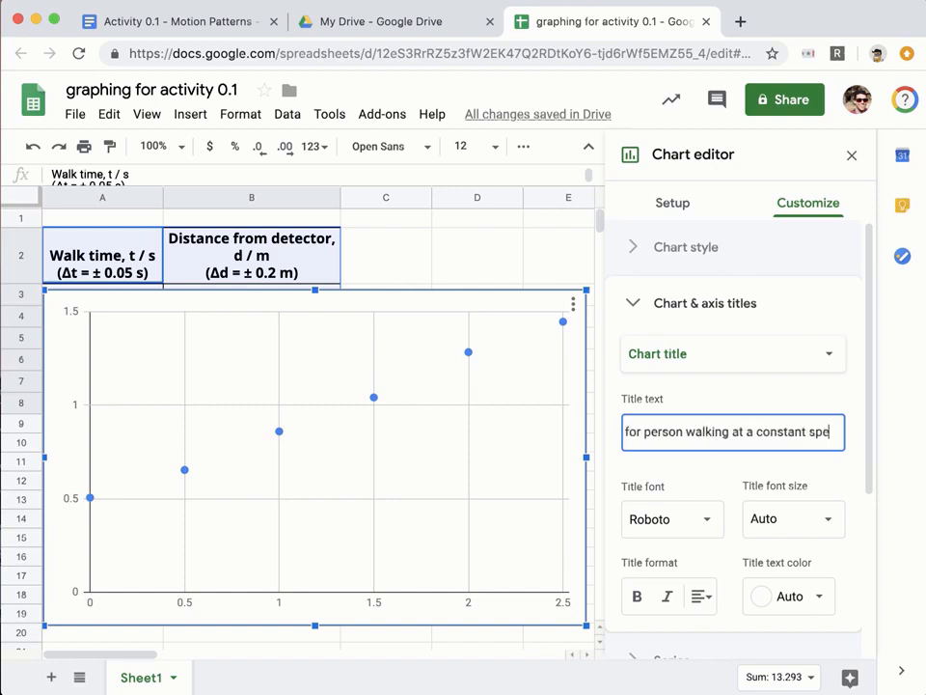
{"action": "type", "text": "ed."}
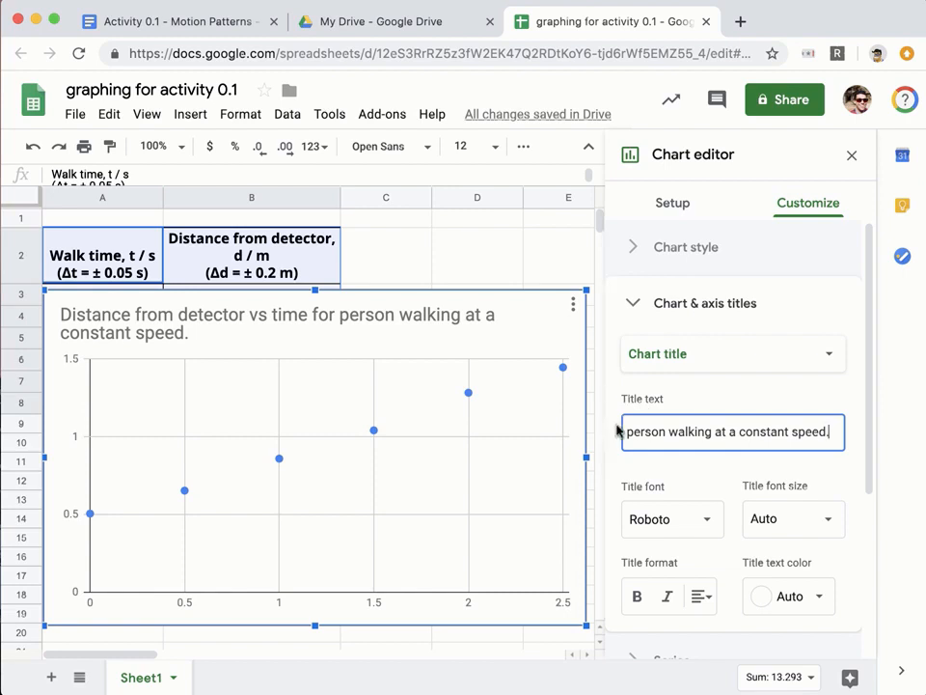
Browse the available title types in the Chart & axis titles section.
{"action": "left_click", "coordinate": [685, 357]}
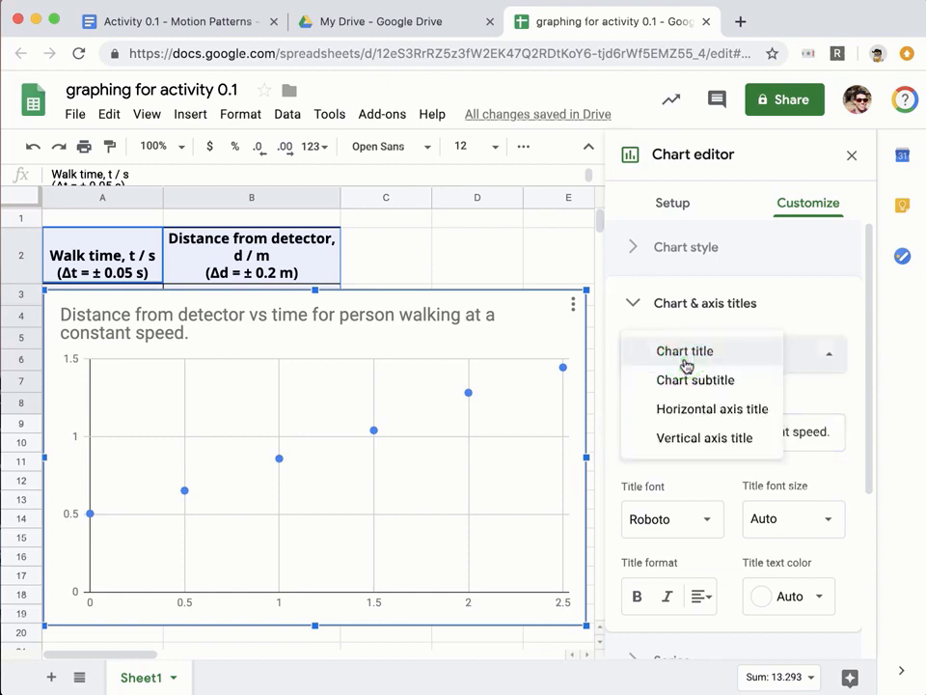
{"action": "left_click", "coordinate": [829, 323]}
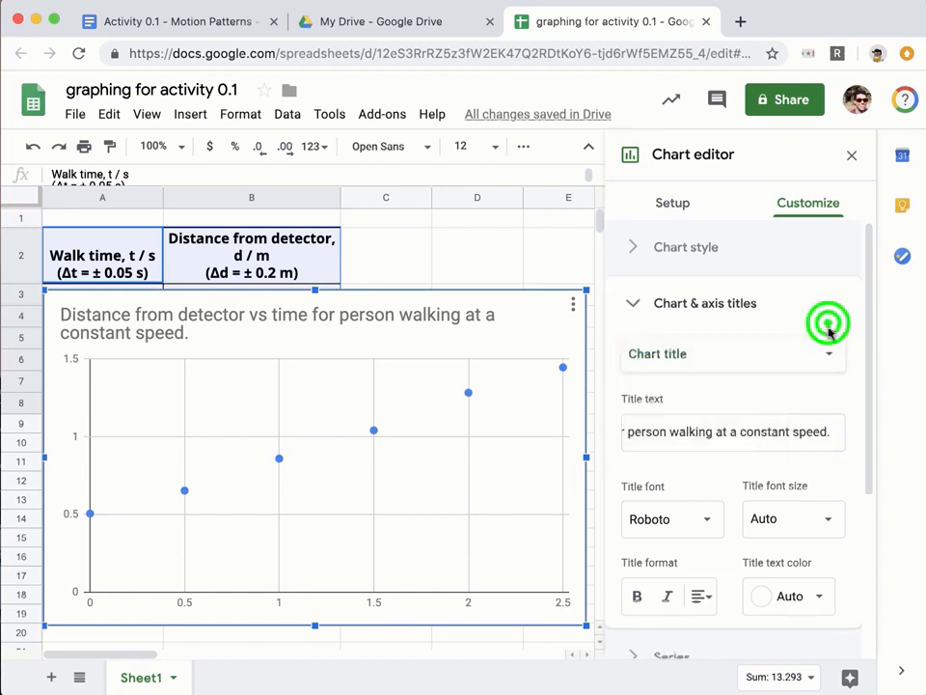
{"action": "left_click", "coordinate": [726, 309]}
{"action": "left_click", "coordinate": [728, 315]}
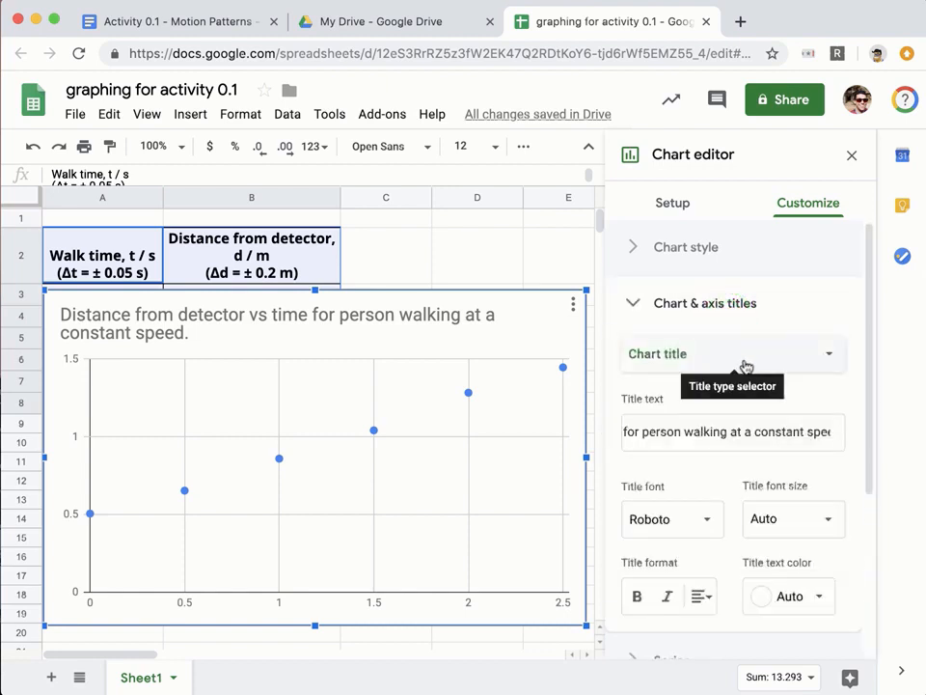
{"action": "left_click", "coordinate": [745, 359]}
Set the horizontal axis title to 'Walk time, t / s'.
{"action": "left_click", "coordinate": [543, 408]}
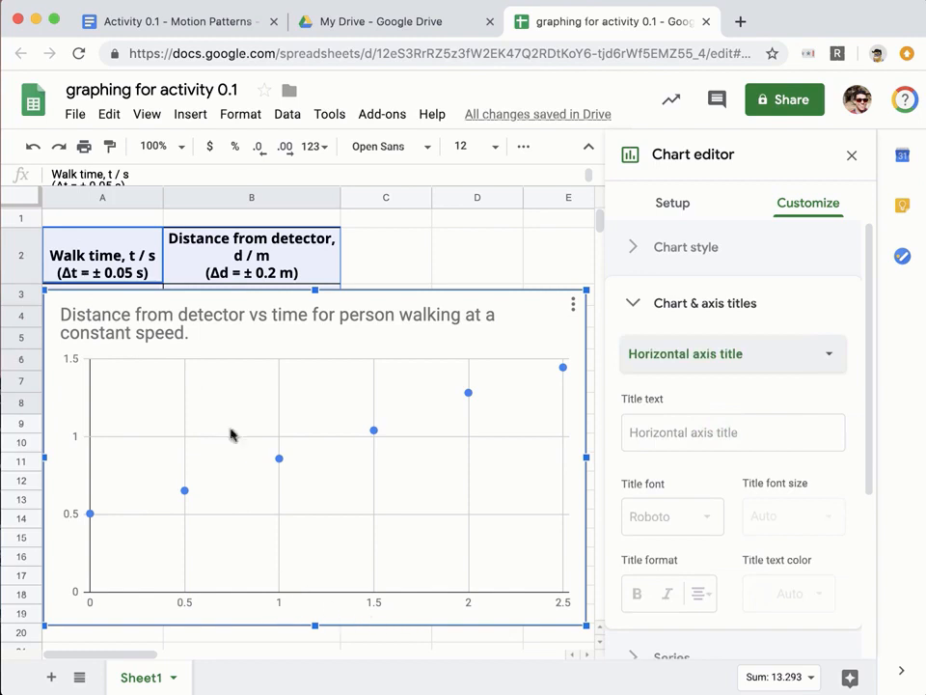
{"action": "left_click", "coordinate": [681, 434]}
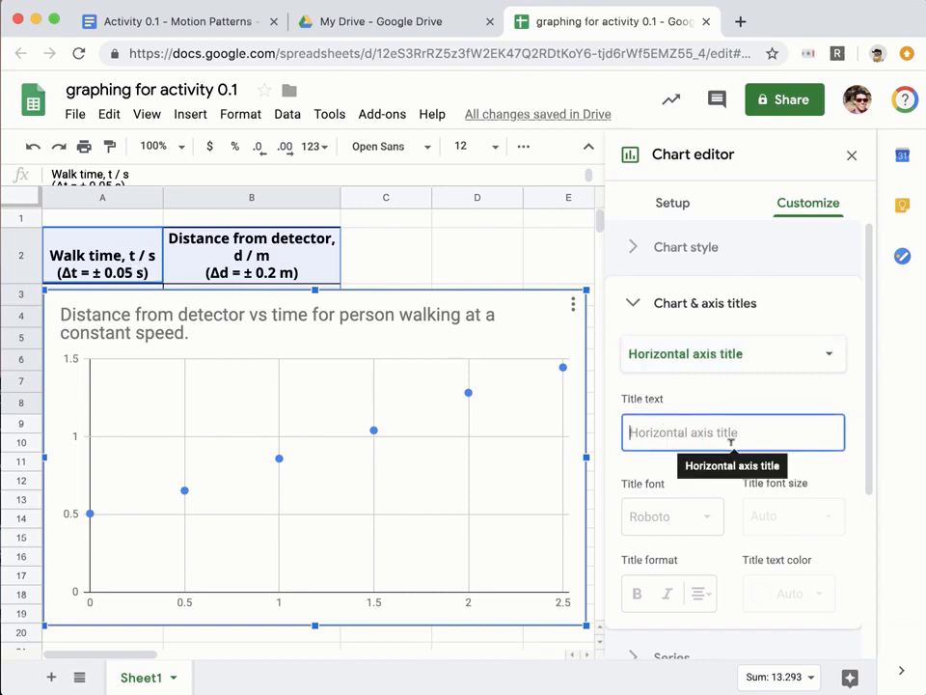
{"action": "type", "text": "Walk"}
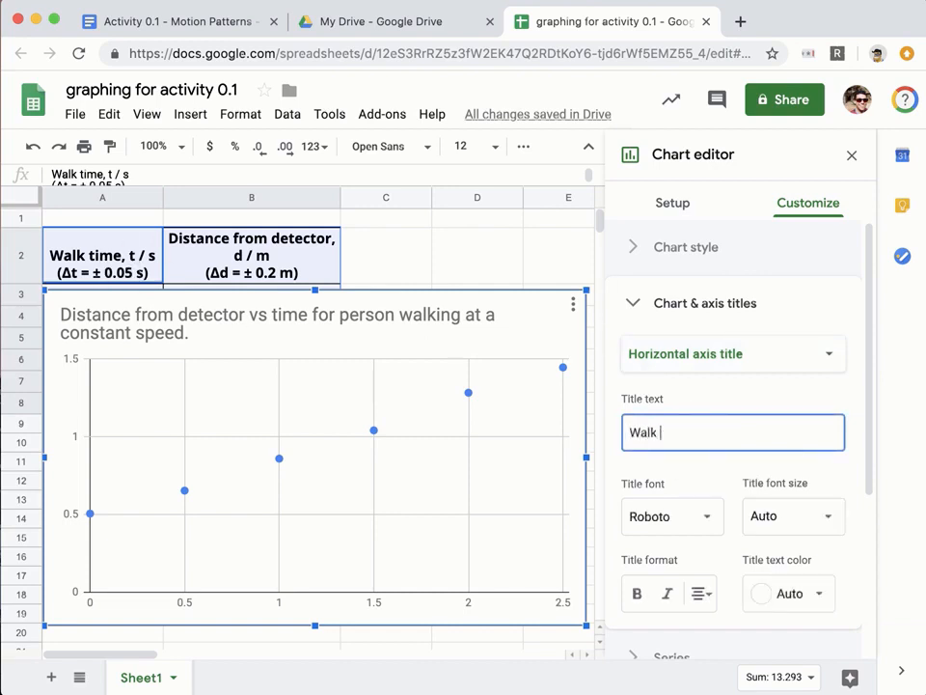
{"action": "type", "text": " time,"}
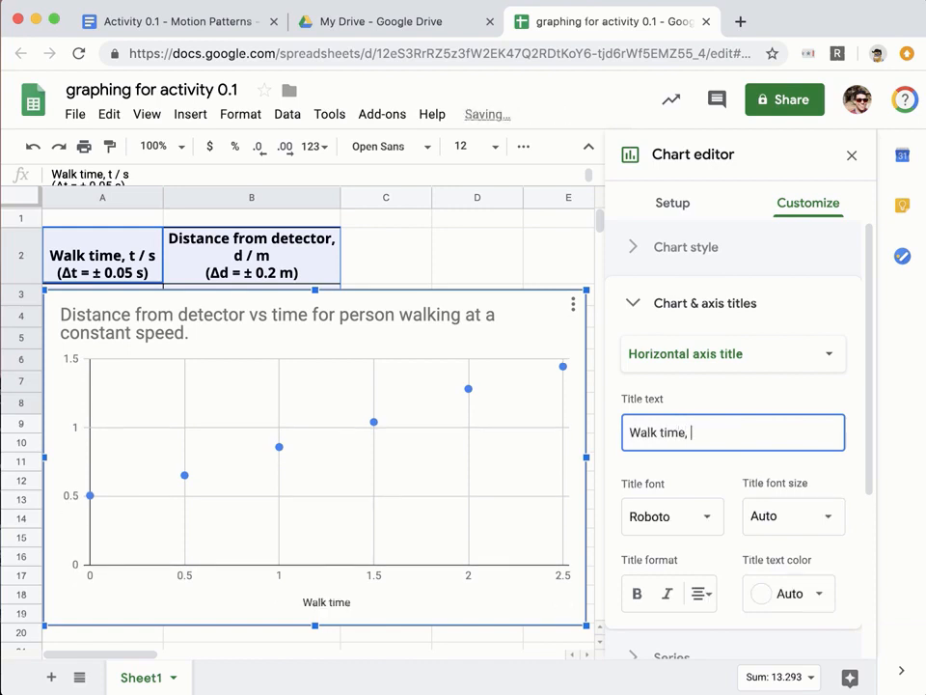
{"action": "type", "text": " t / s"}
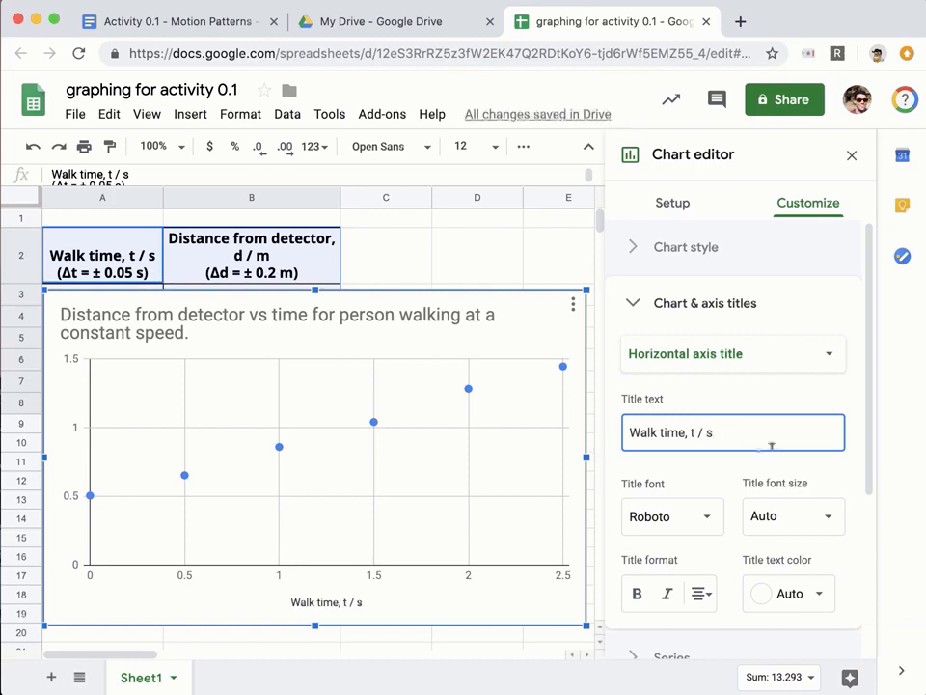
{"action": "left_click", "coordinate": [762, 359]}
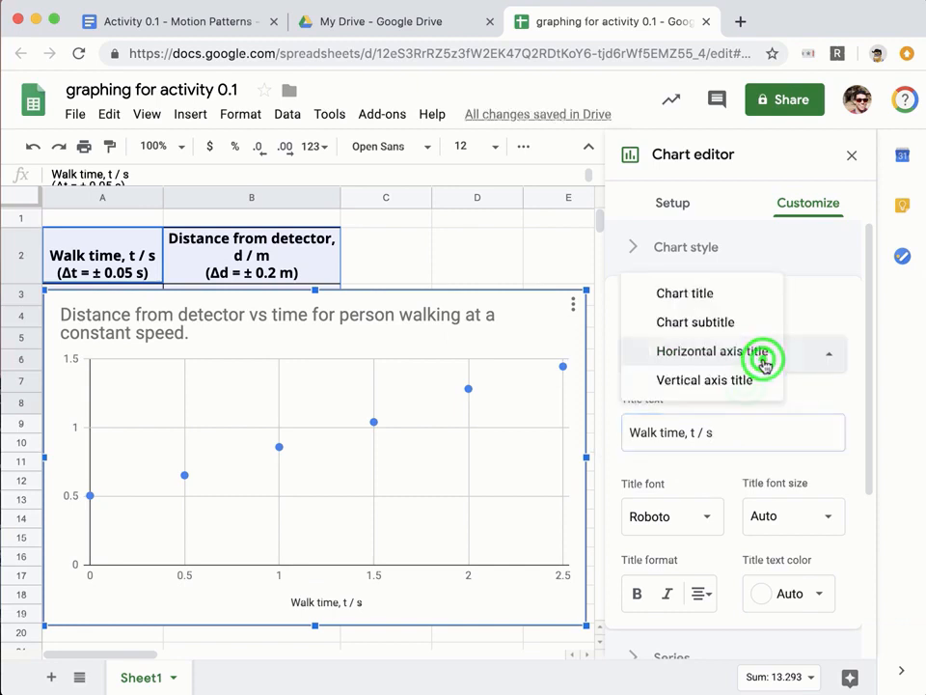
Set the vertical axis title to 'Distance from detector, d / m'.
{"action": "left_click", "coordinate": [739, 381]}
{"action": "left_click", "coordinate": [718, 436]}
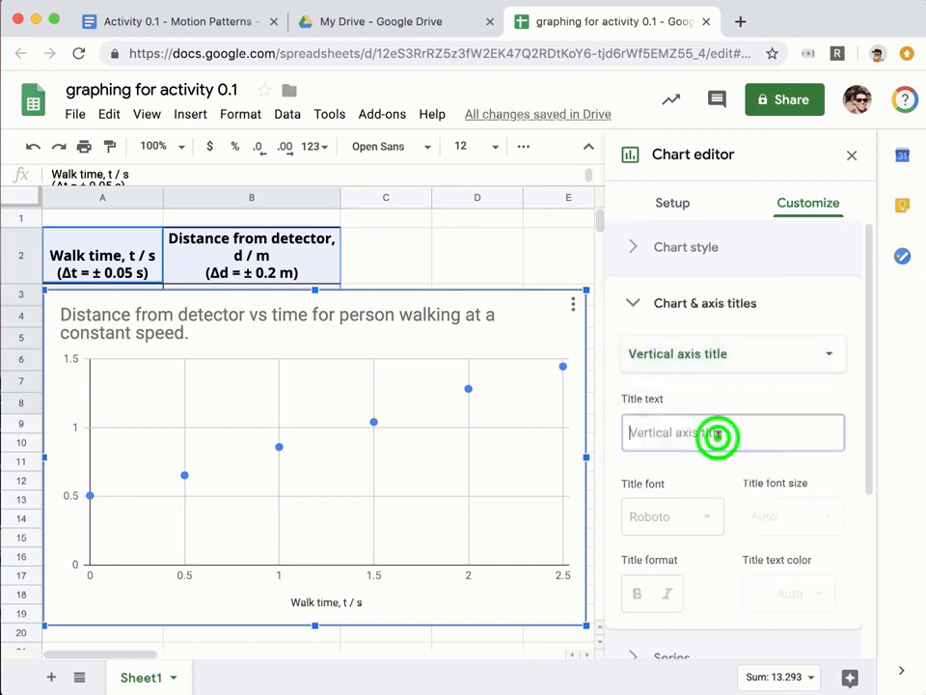
{"action": "type", "text": "Di"}
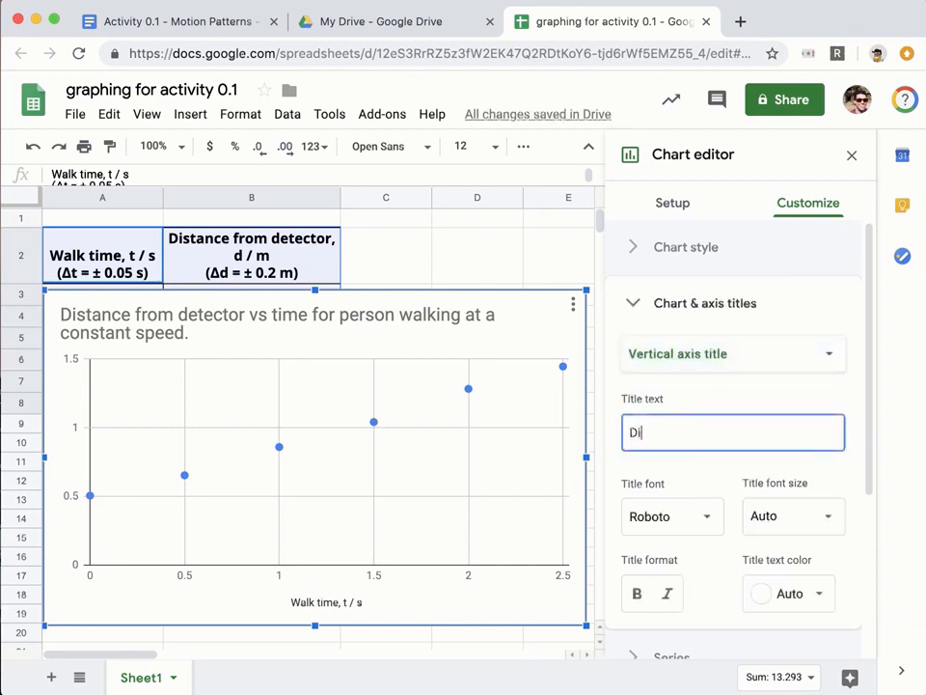
{"action": "type", "text": "stance from d"}
{"action": "key", "text": "BackSpace"}
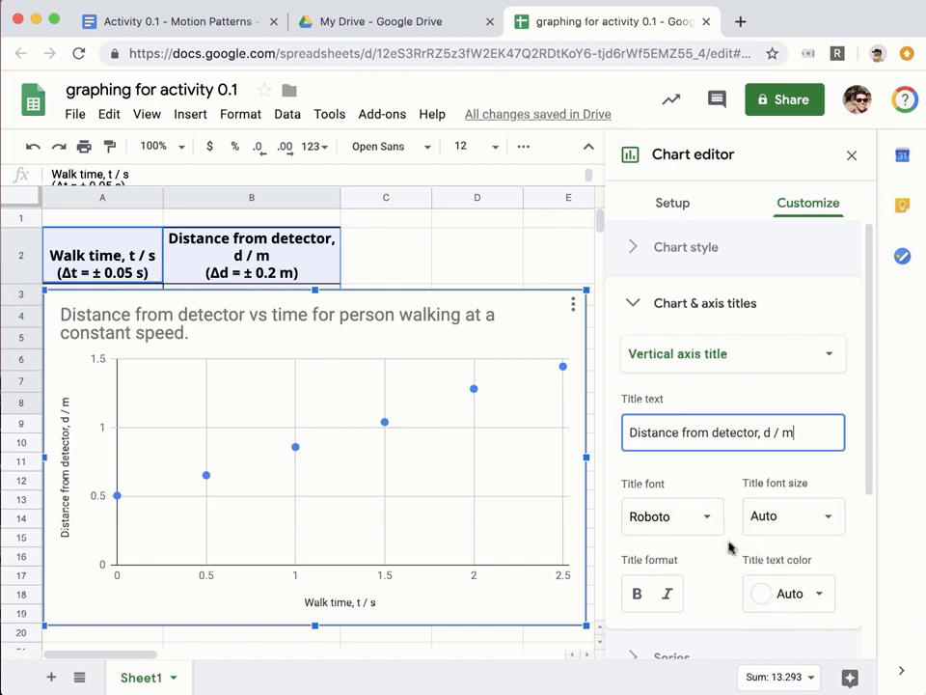
{"action": "left_click", "coordinate": [637, 307]}
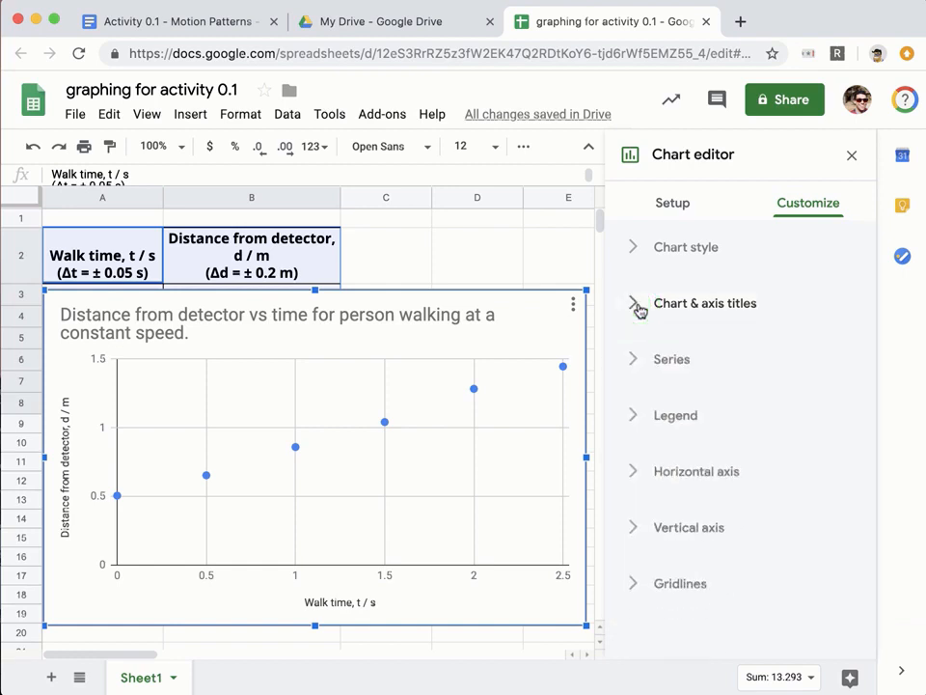
Give the data series constant error bars of 0.2 and switch on a trendline.
{"action": "mouse_move", "coordinate": [565, 372]}
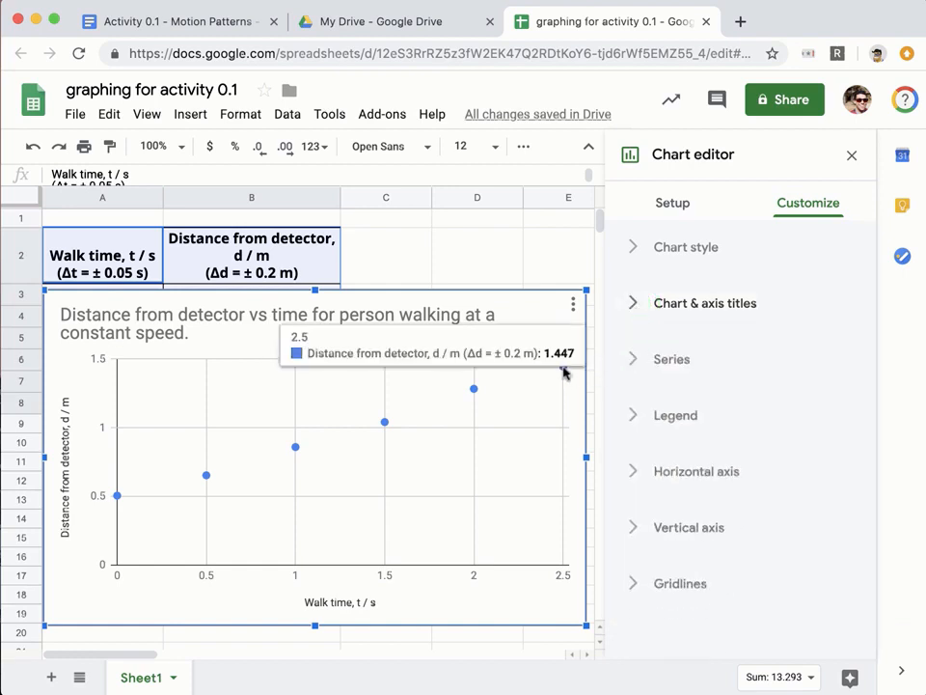
{"action": "left_click", "coordinate": [637, 360]}
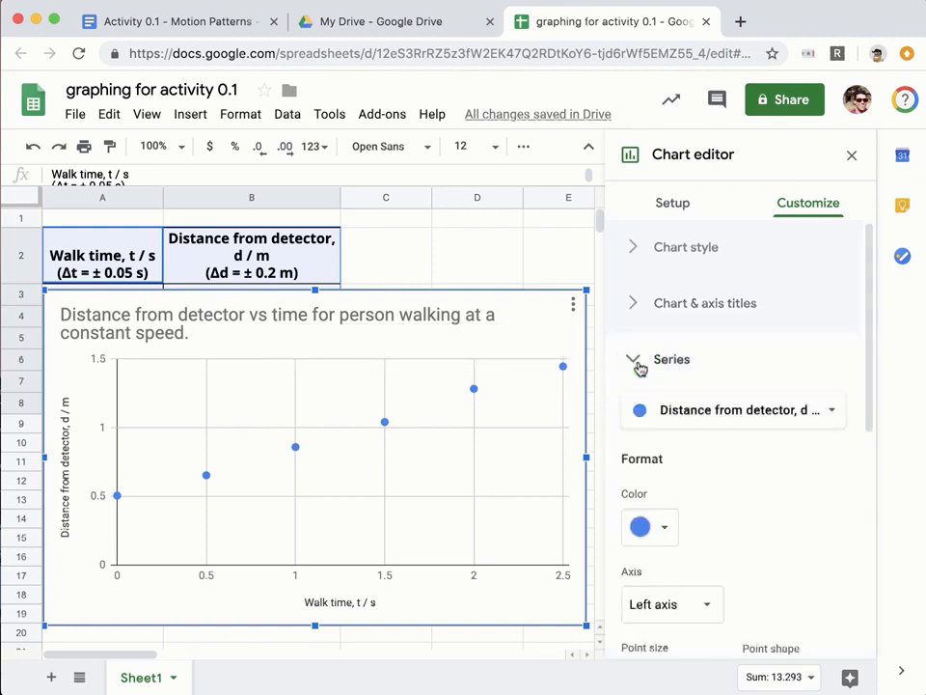
{"action": "scroll", "coordinate": [697, 531], "scroll_direction": "down", "scroll_amount": 3}
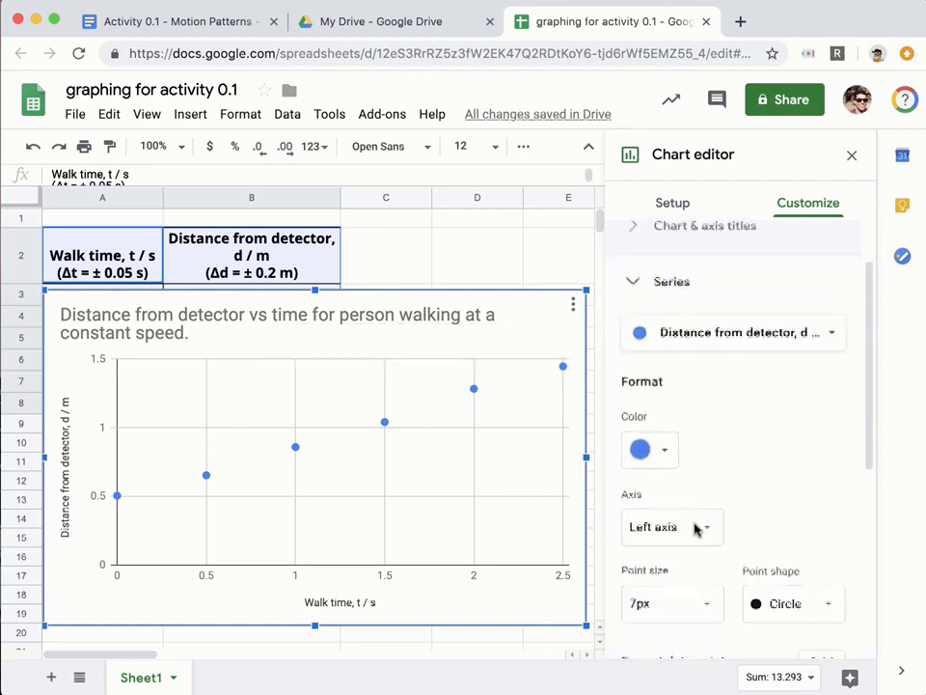
{"action": "scroll", "coordinate": [697, 530], "scroll_direction": "down", "scroll_amount": 4}
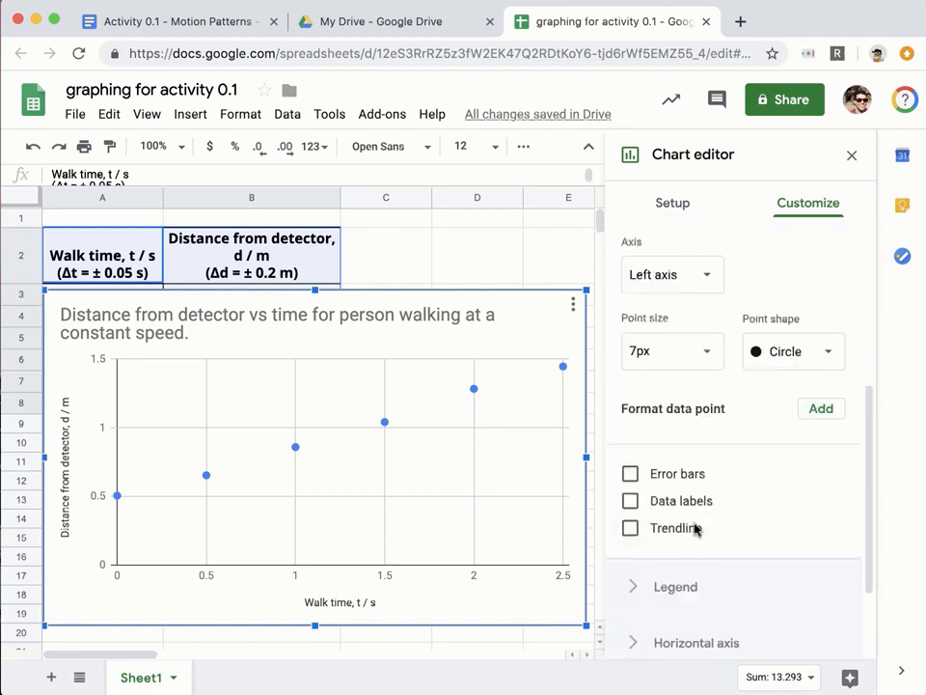
{"action": "left_click", "coordinate": [632, 468]}
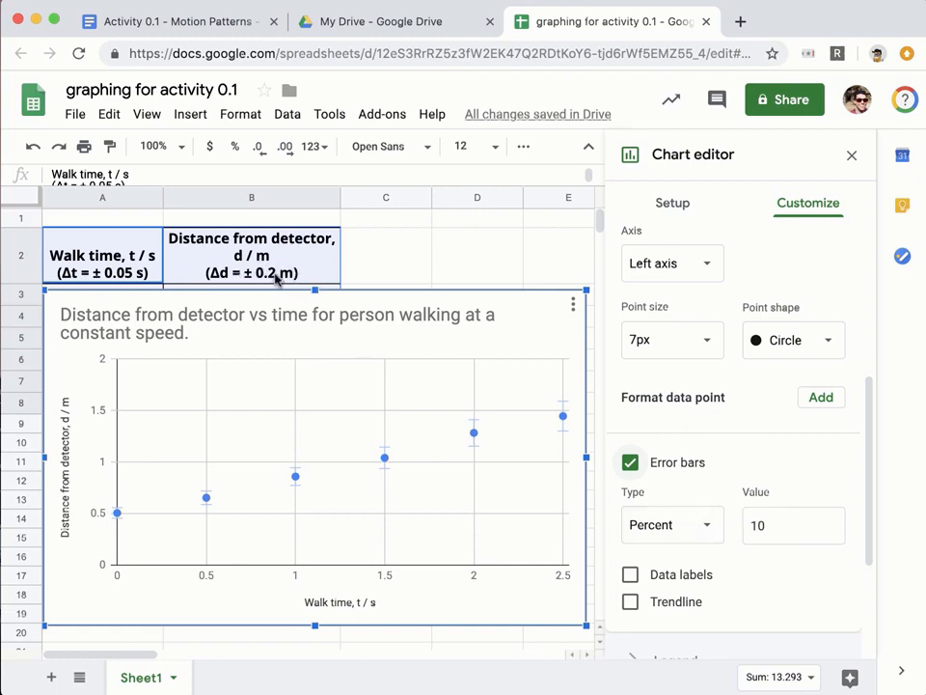
{"action": "left_click", "coordinate": [688, 524]}
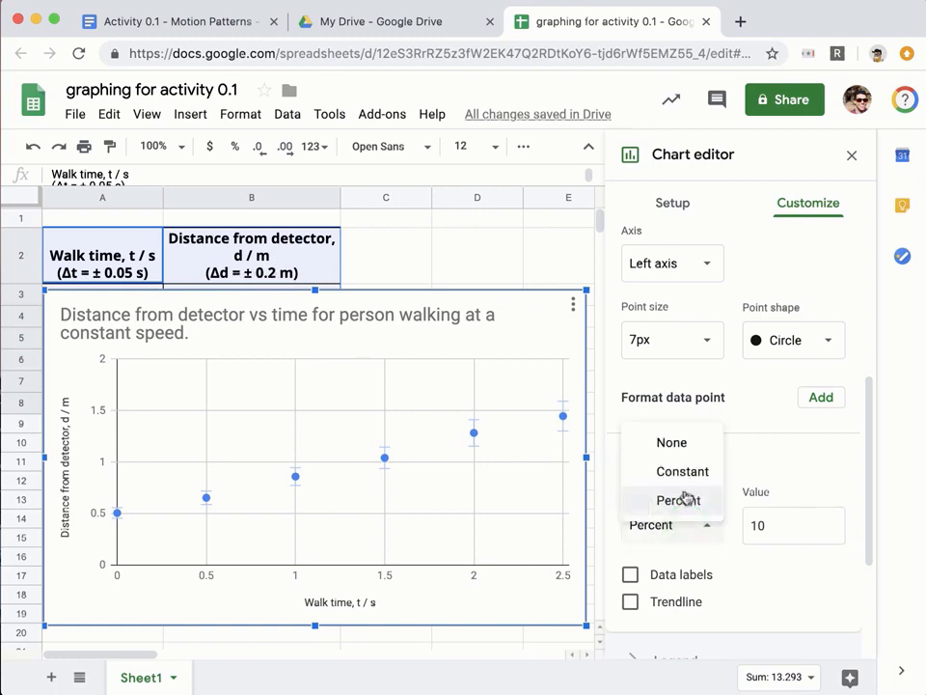
{"action": "left_click", "coordinate": [690, 477]}
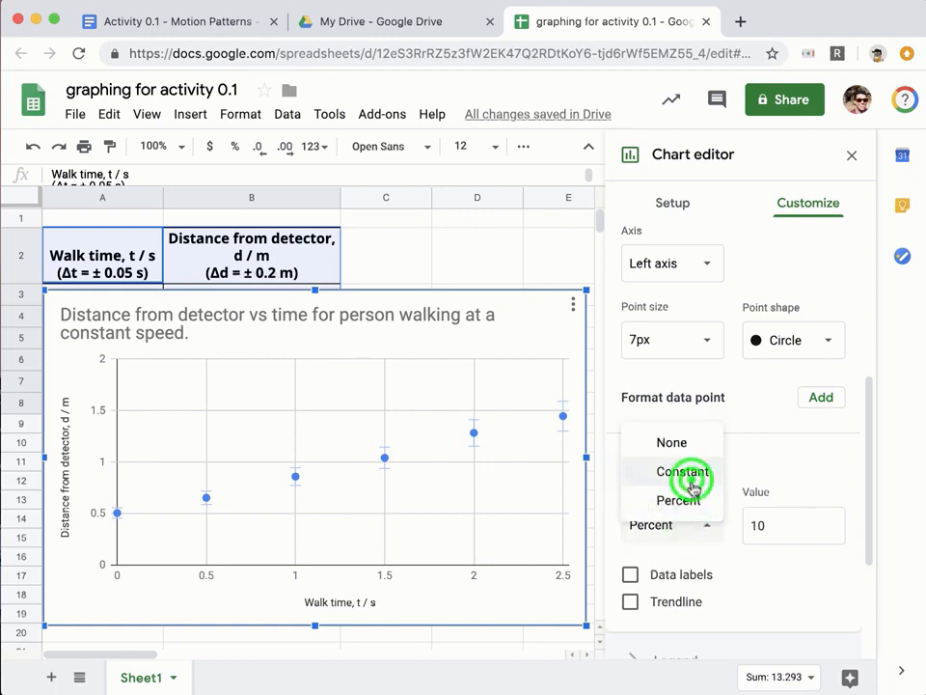
{"action": "left_click", "coordinate": [756, 521]}
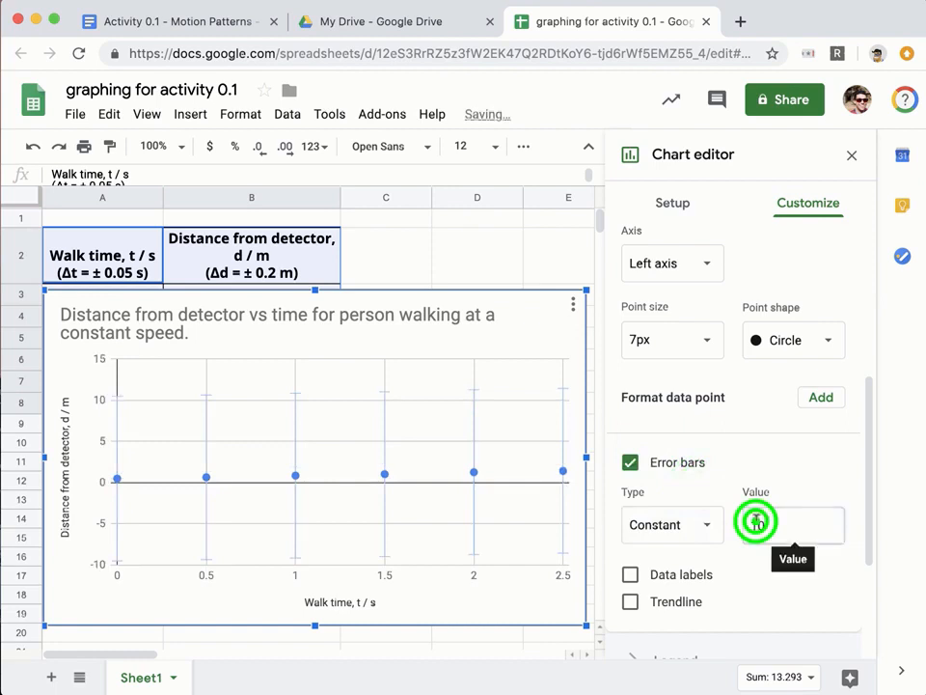
{"action": "double_click", "coordinate": [756, 521]}
{"action": "type", "text": "0.2"}
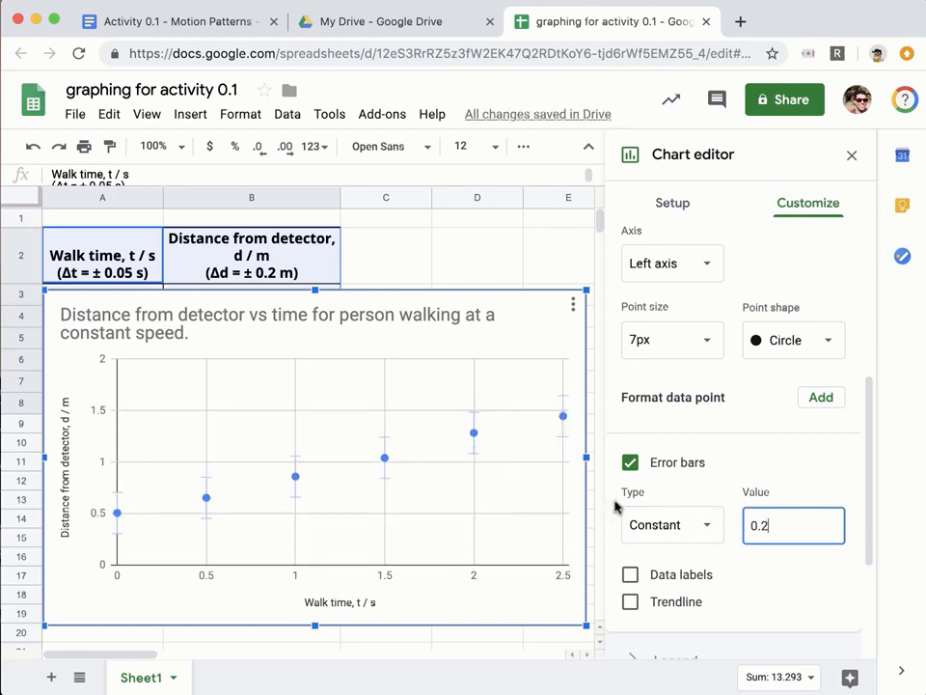
{"action": "left_click", "coordinate": [629, 602]}
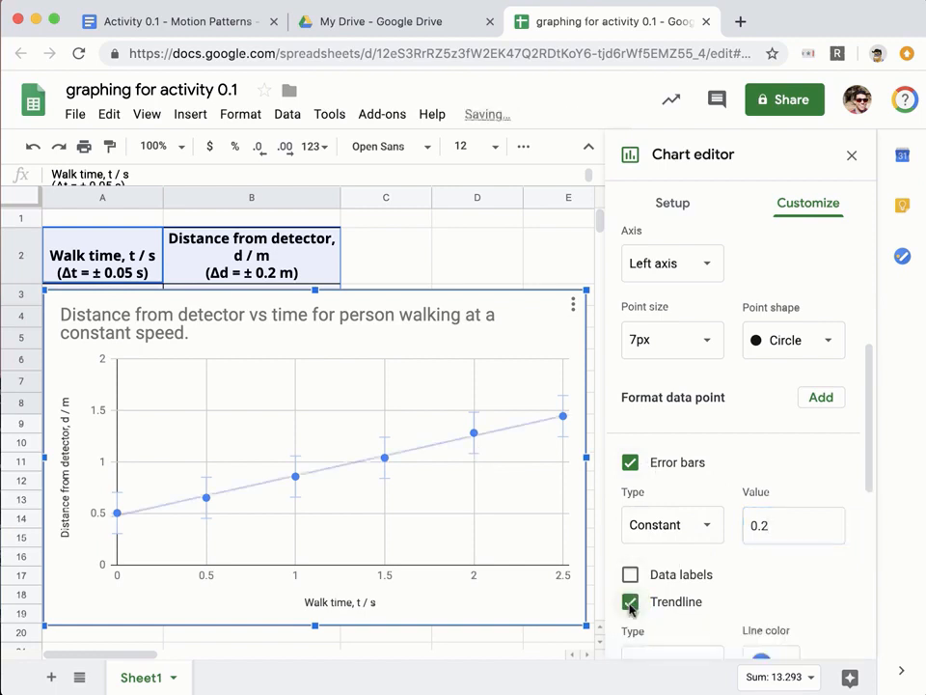
Keep the trendline linear and label it with its equation, 0.387*x + 0.481.
{"action": "scroll", "coordinate": [703, 585], "scroll_direction": "down", "scroll_amount": 1}
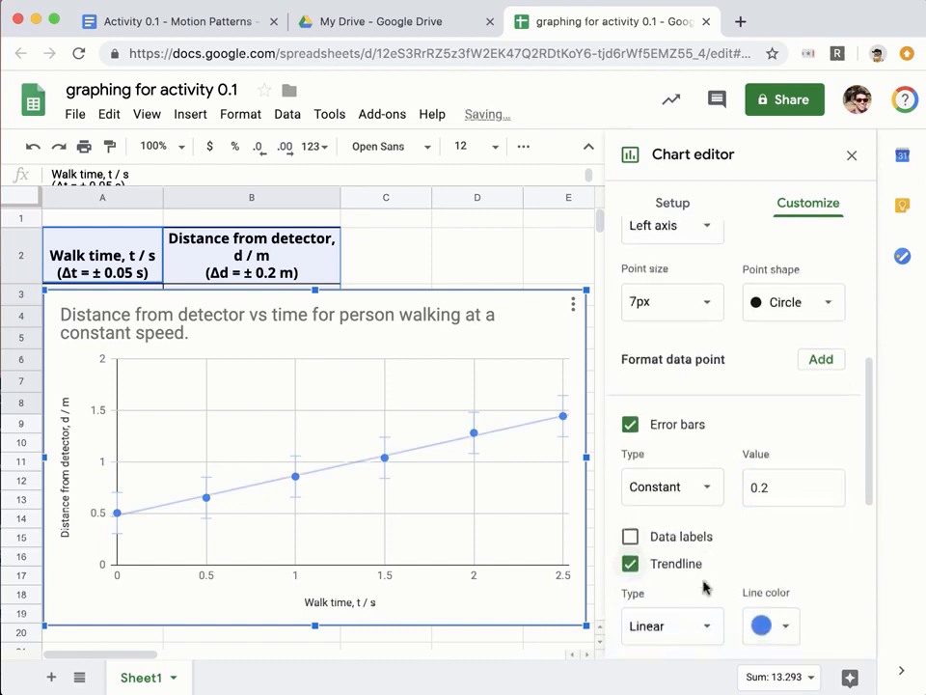
{"action": "scroll", "coordinate": [704, 585], "scroll_direction": "down", "scroll_amount": 4}
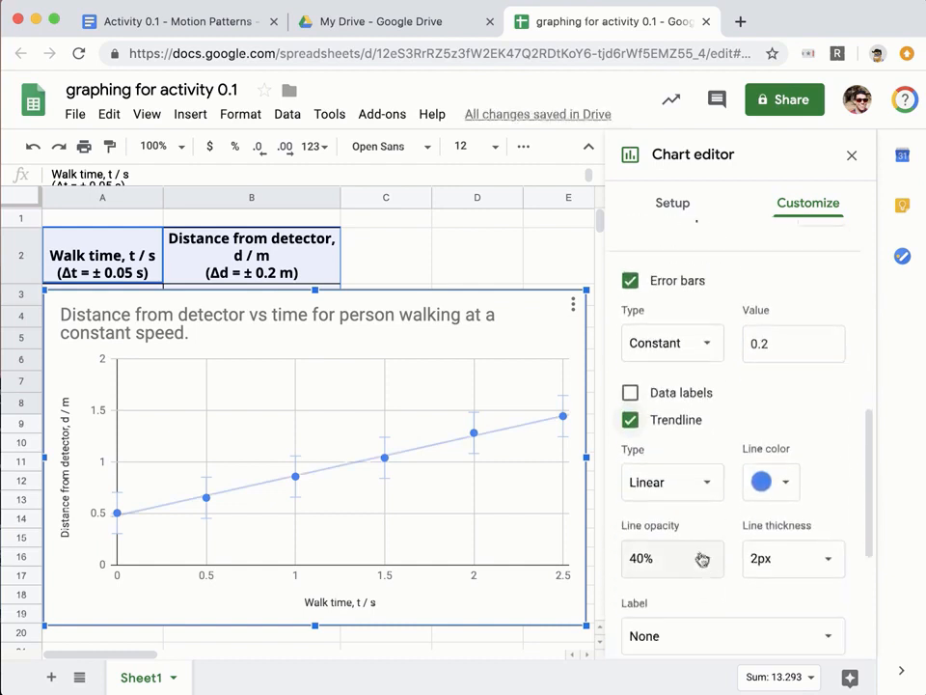
{"action": "left_click", "coordinate": [661, 485]}
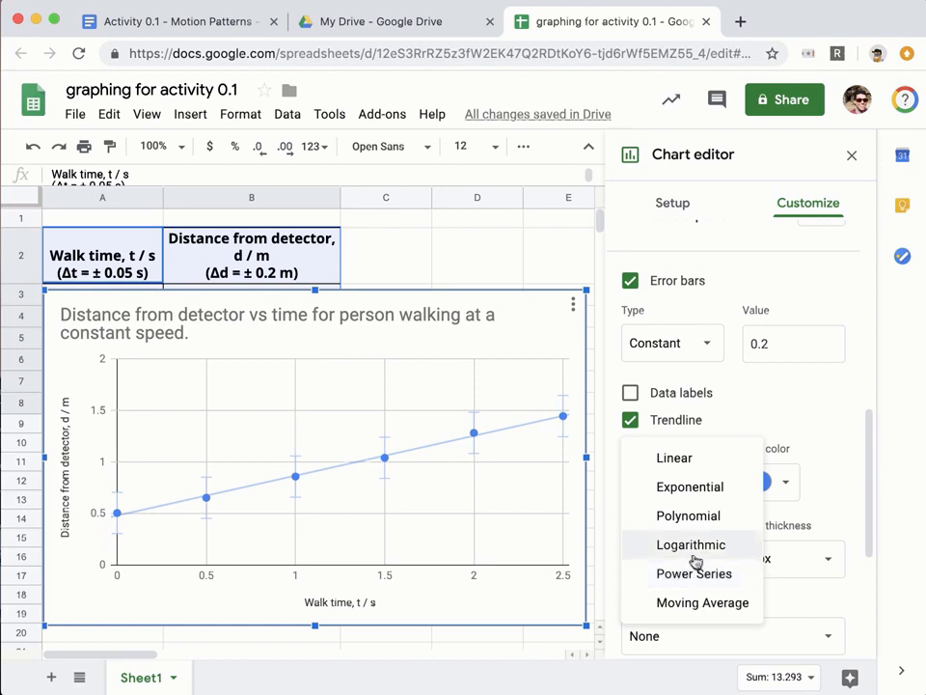
{"action": "left_click", "coordinate": [681, 425]}
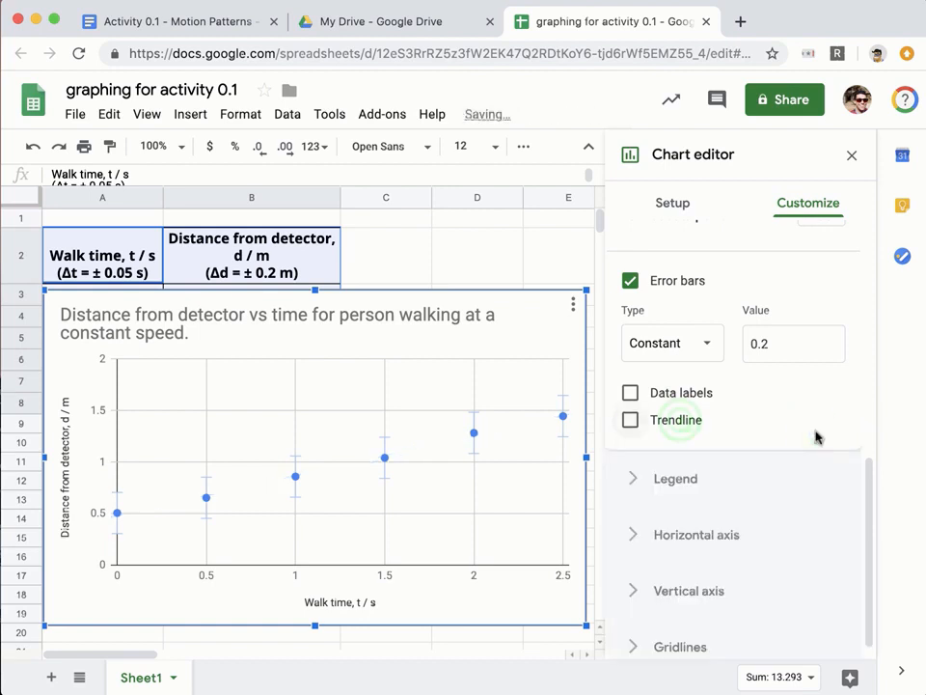
{"action": "left_click", "coordinate": [680, 424]}
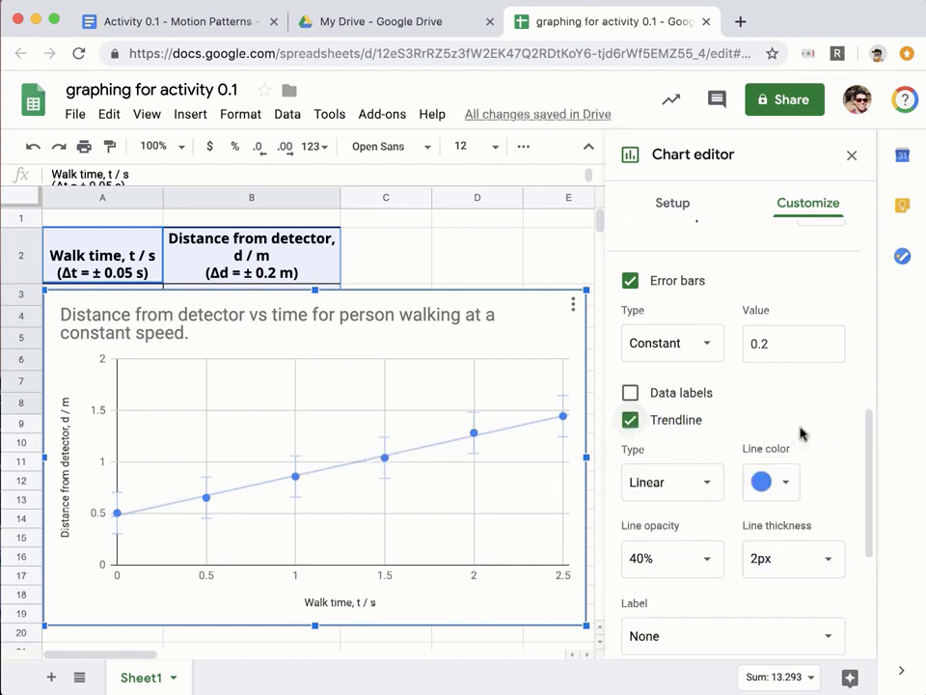
{"action": "scroll", "coordinate": [799, 434], "scroll_direction": "down", "scroll_amount": 2}
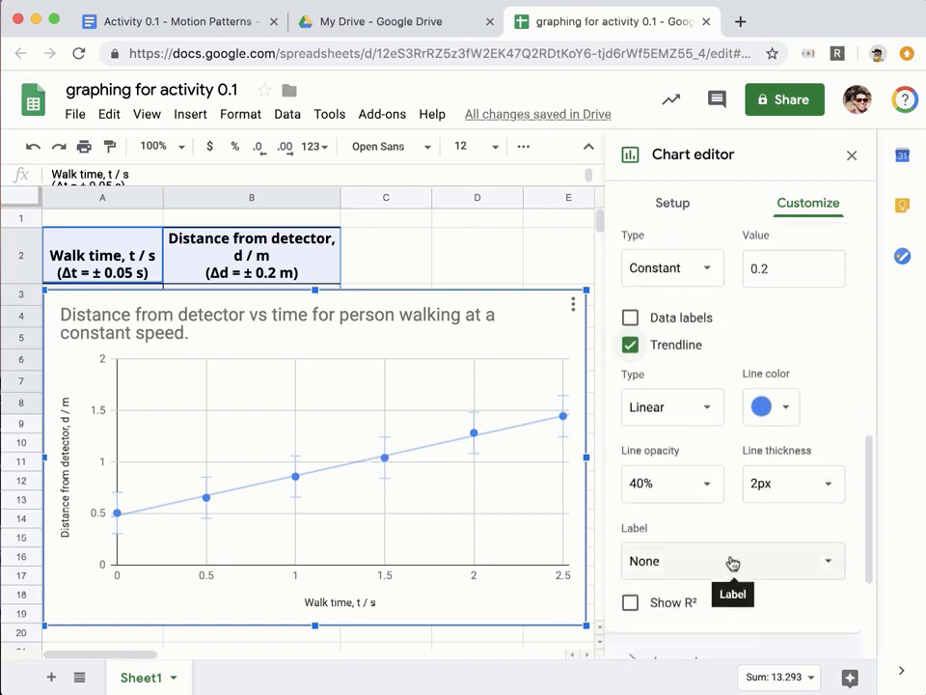
{"action": "left_click", "coordinate": [652, 557]}
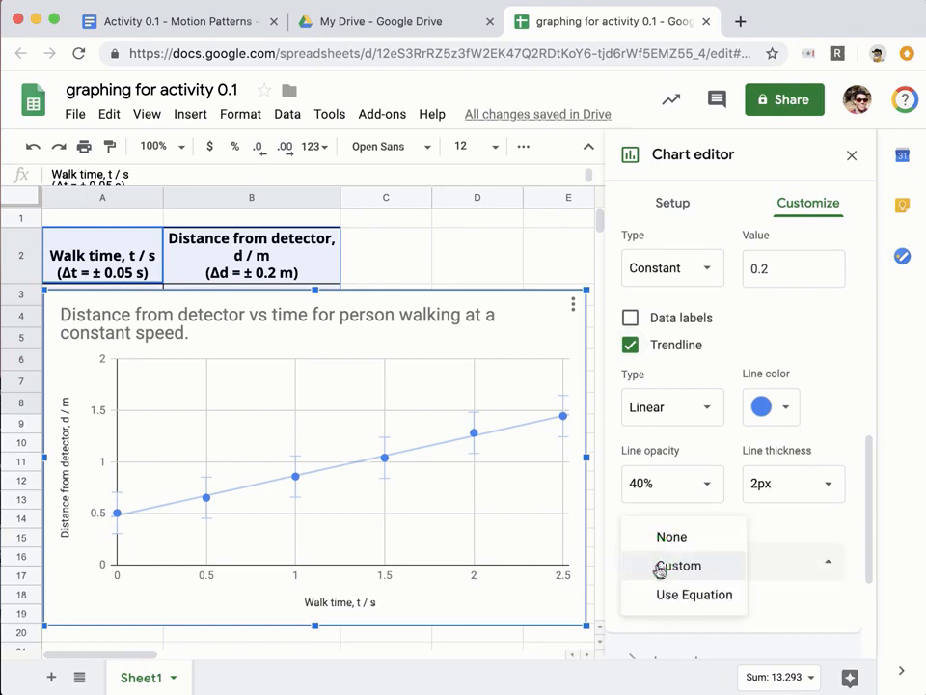
{"action": "left_click", "coordinate": [666, 595]}
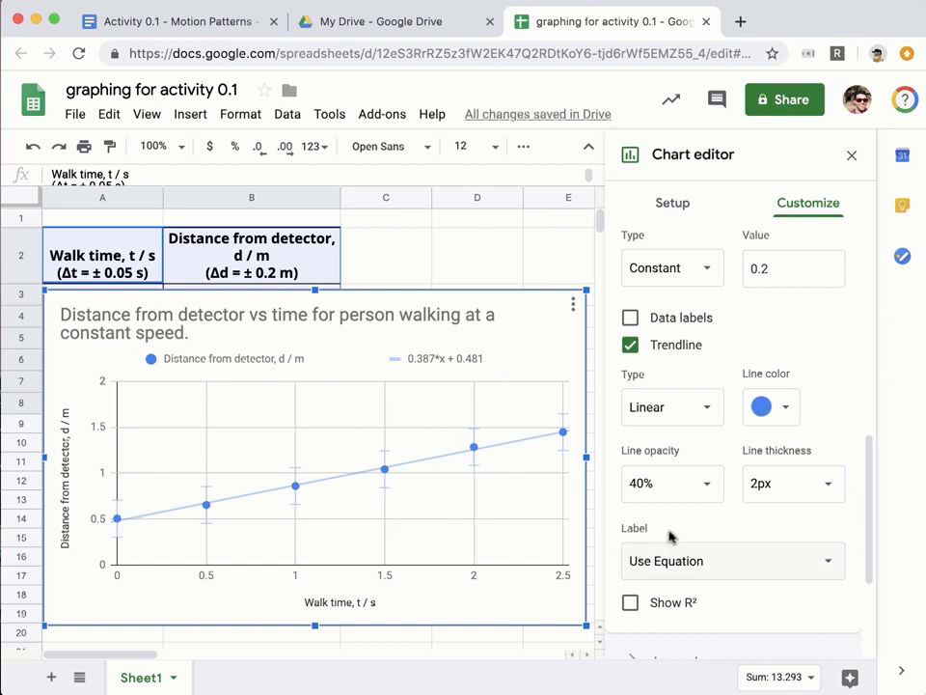
Copy the finished chart and switch to the Activity 0.1 - Motion Patterns document.
{"action": "left_click", "coordinate": [574, 307]}
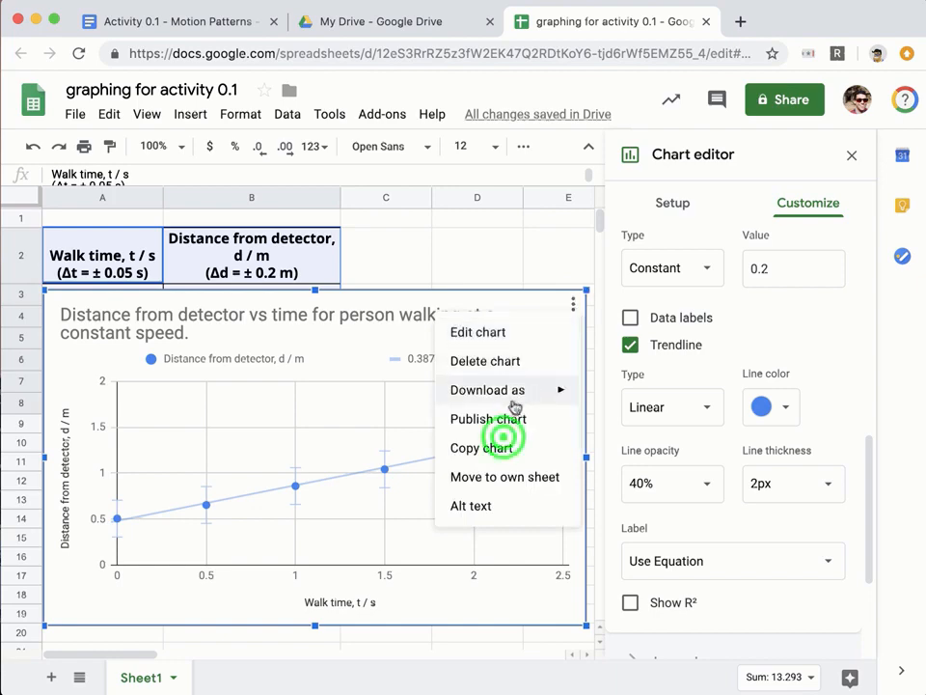
{"action": "left_click", "coordinate": [503, 440]}
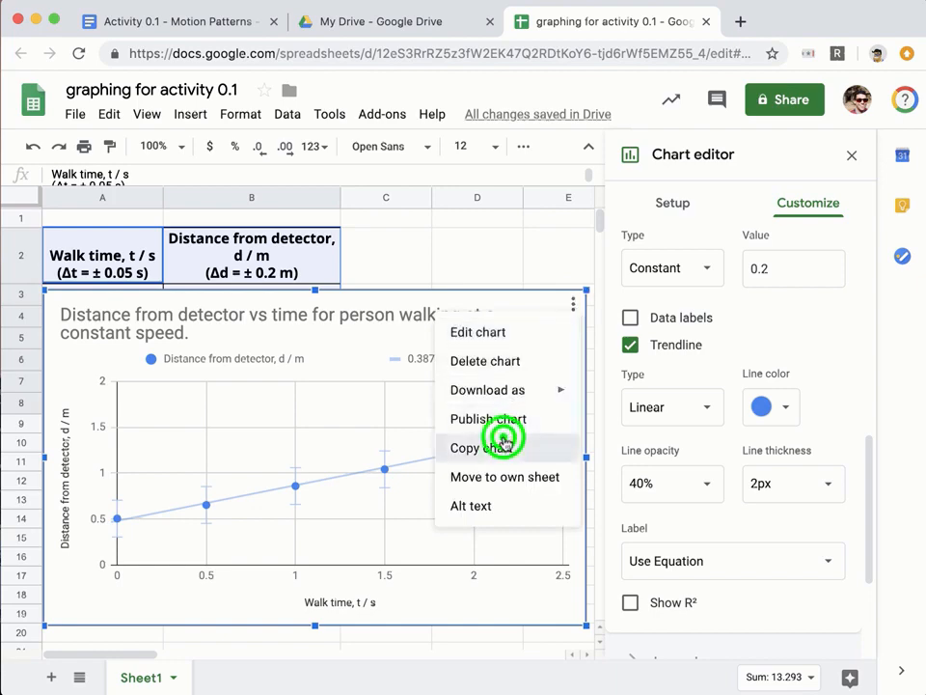
{"action": "left_click", "coordinate": [178, 20]}
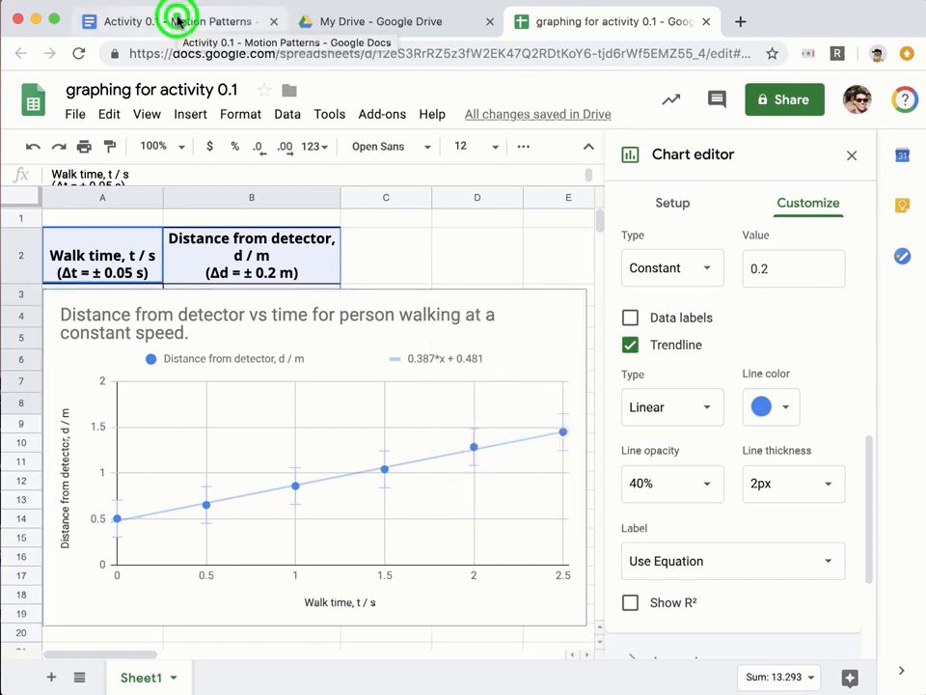
Paste the copied chart below the Graph: instructions with Edit > Paste.
{"action": "left_click", "coordinate": [139, 517]}
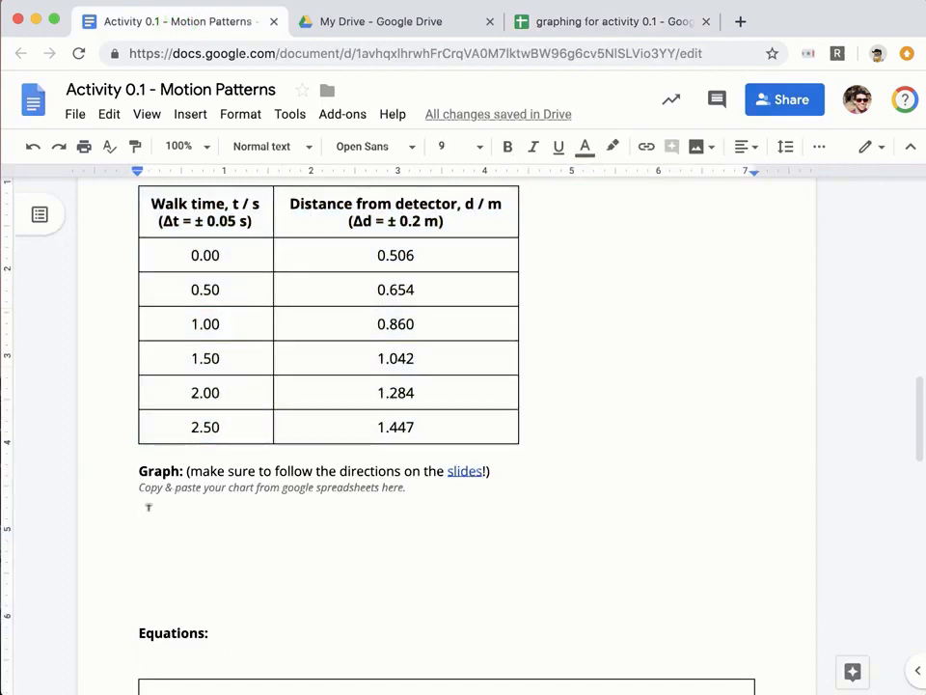
{"action": "left_click", "coordinate": [109, 114]}
{"action": "left_click", "coordinate": [145, 279]}
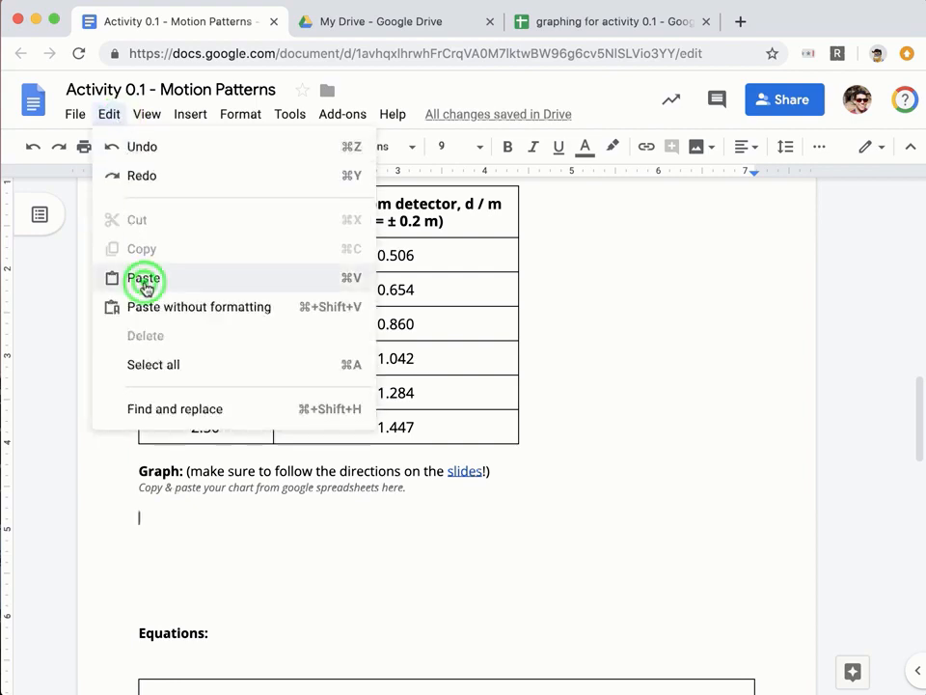